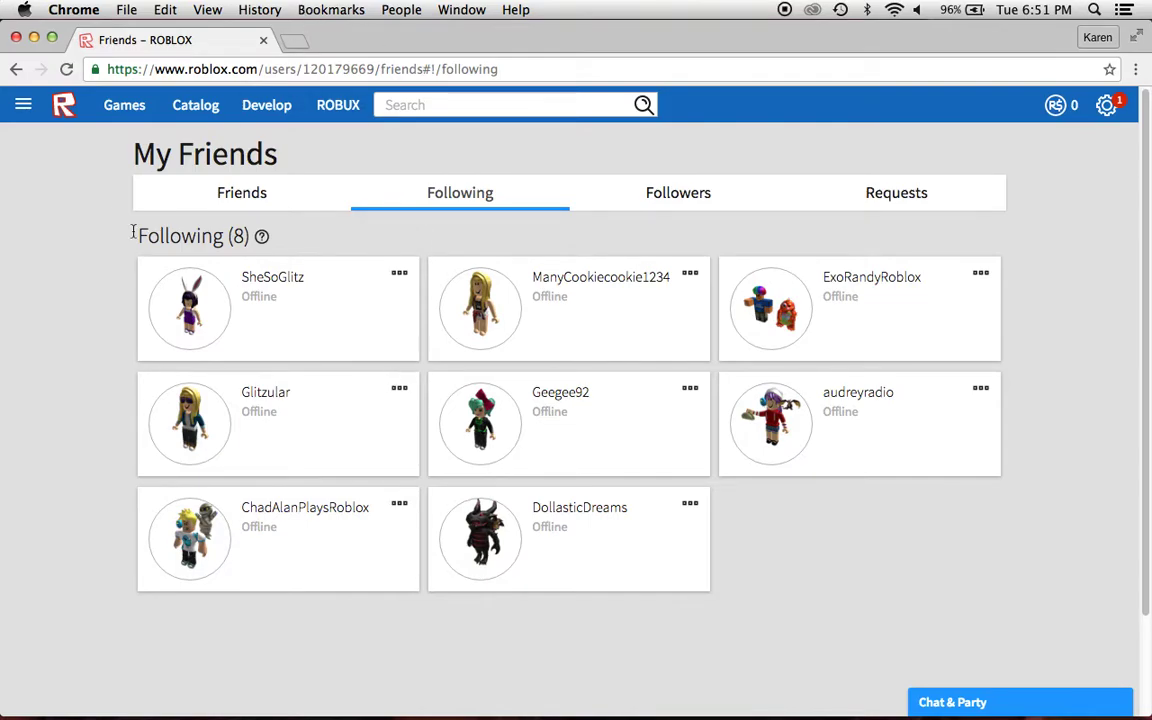
Step: Open a new Chrome tab and enter the address minecraft.novaskin.me
{"action": "left_click", "coordinate": [300, 44]}
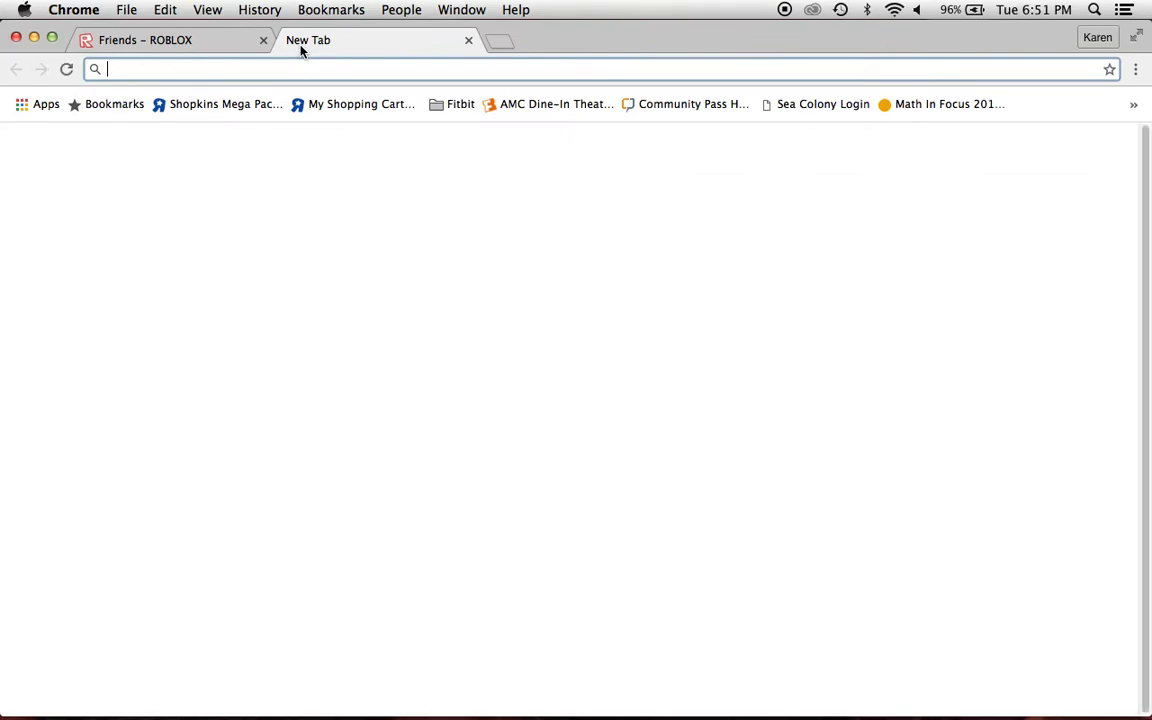
{"action": "type", "text": "minecraft"}
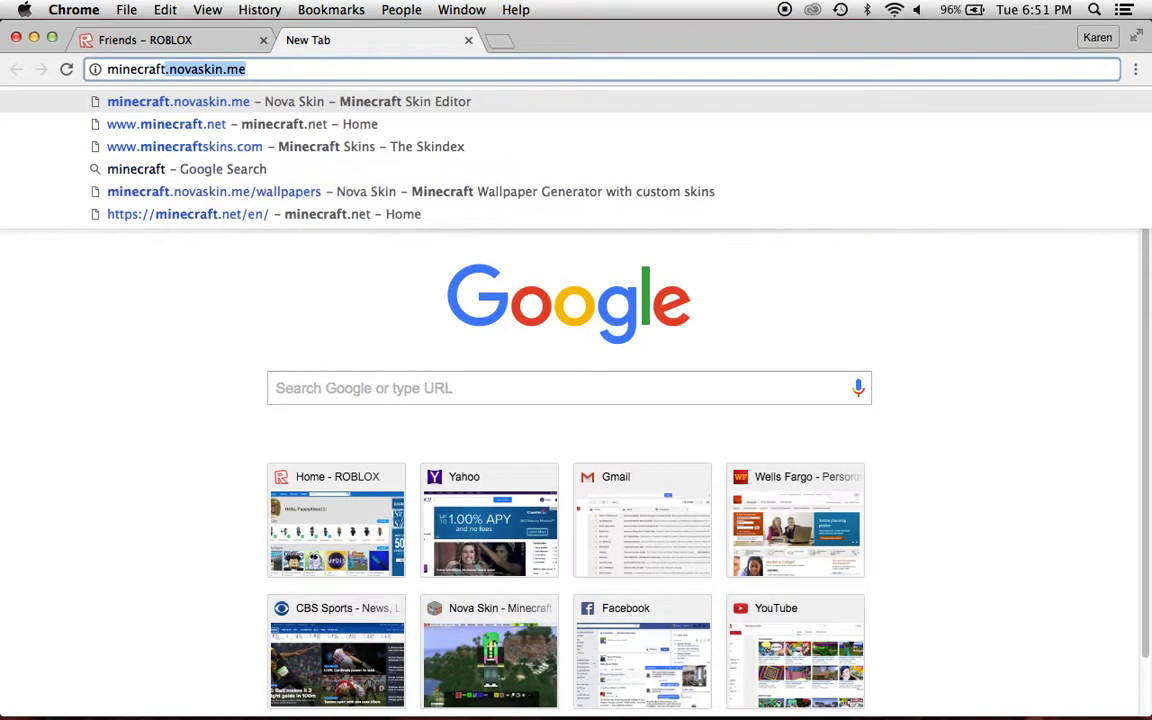
{"action": "type", "text": ".novaskin.me"}
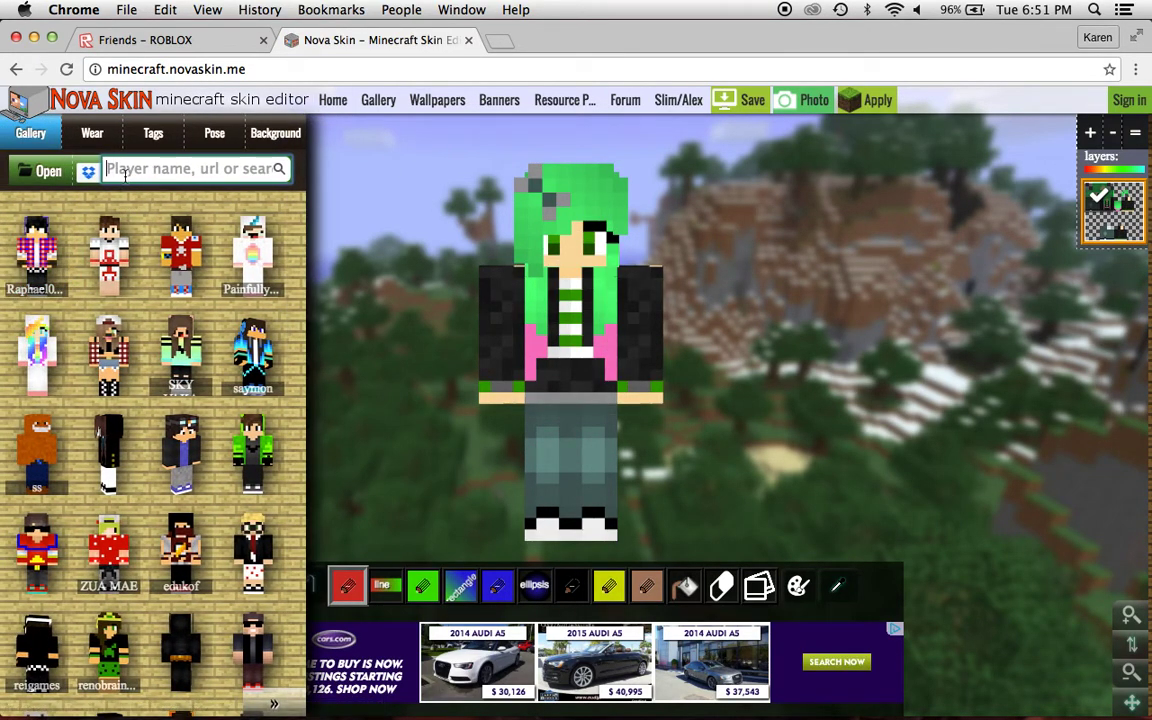
Step: Search the Nova Skin gallery for a player's skin by name
{"action": "left_click", "coordinate": [124, 170]}
{"action": "type", "text": "P"}
{"action": "key", "text": "BackSpace"}
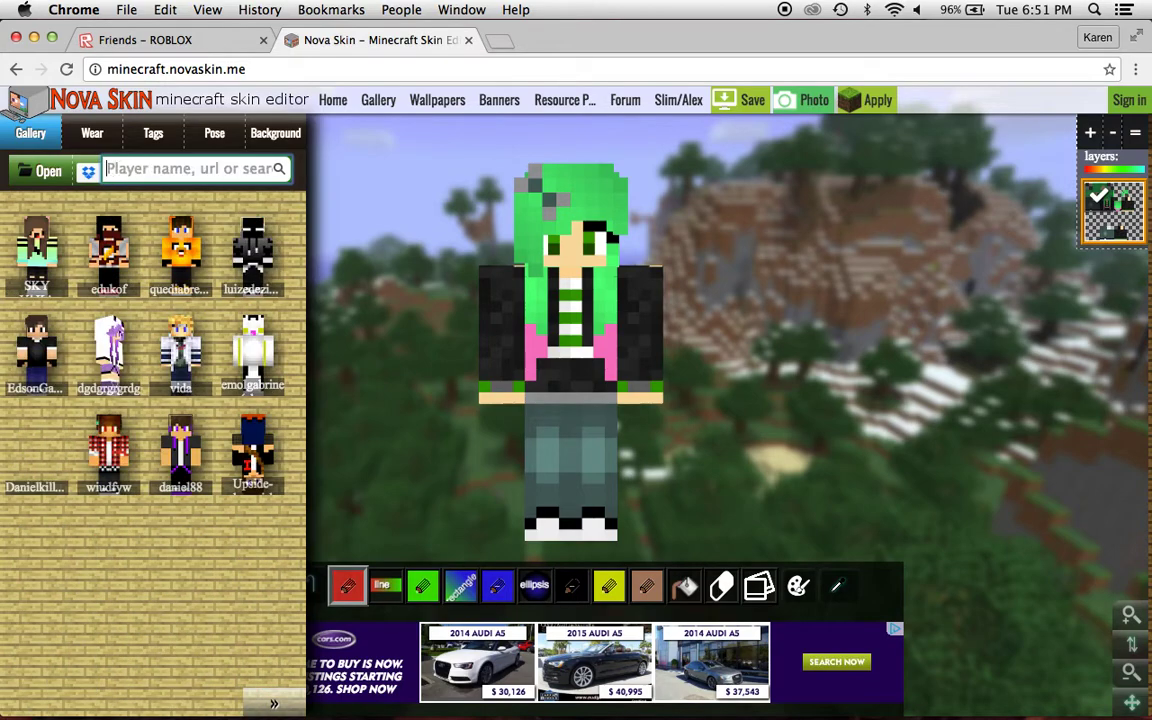
{"action": "type", "text": "PuppyA"}
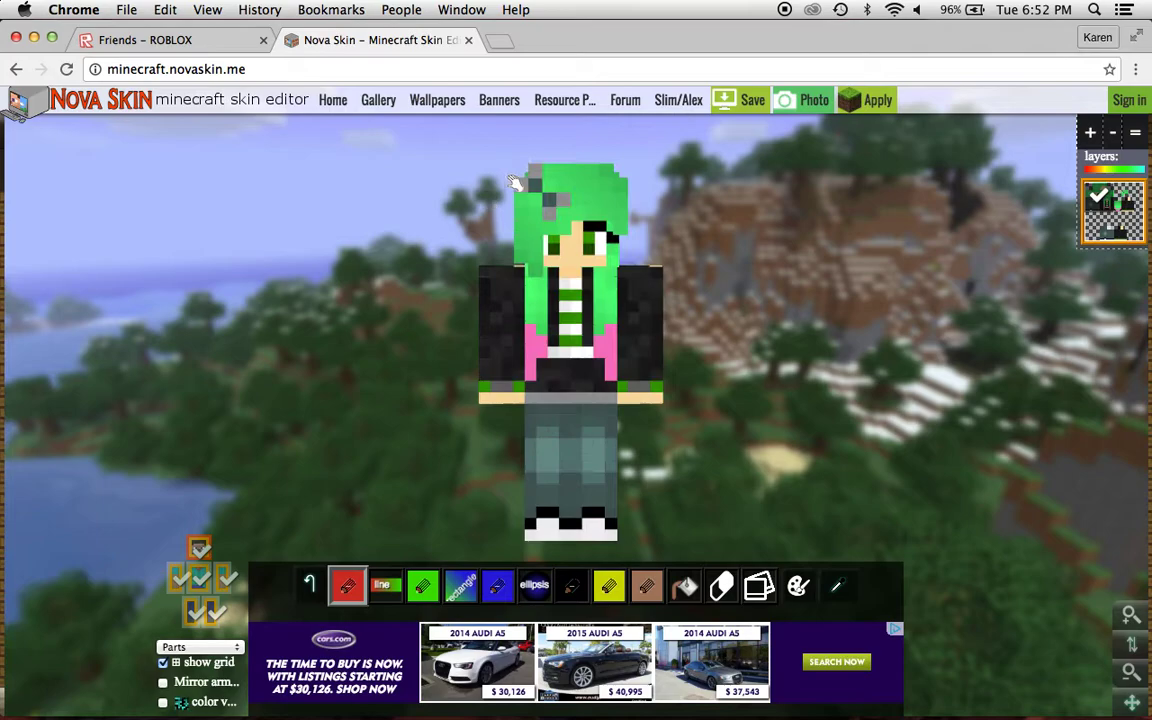
Step: Browse the Wear and Tags sections, then bring up the Pose panel
{"action": "mouse_move", "coordinate": [4, 208]}
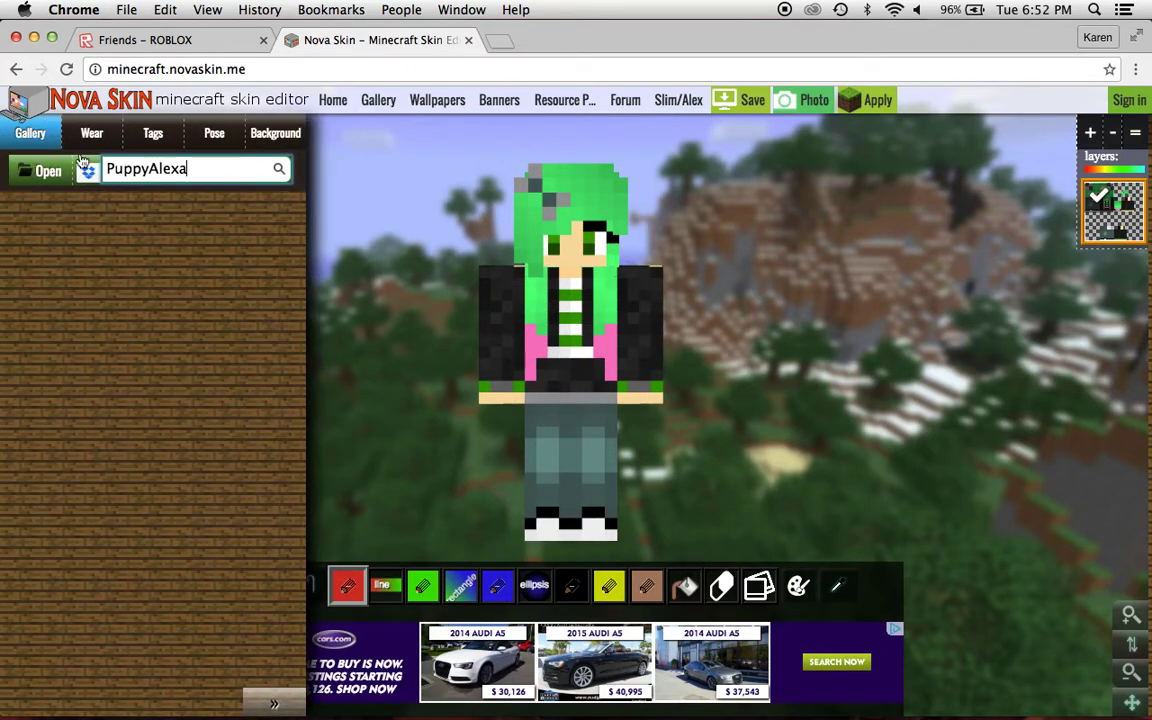
{"action": "left_click", "coordinate": [90, 142]}
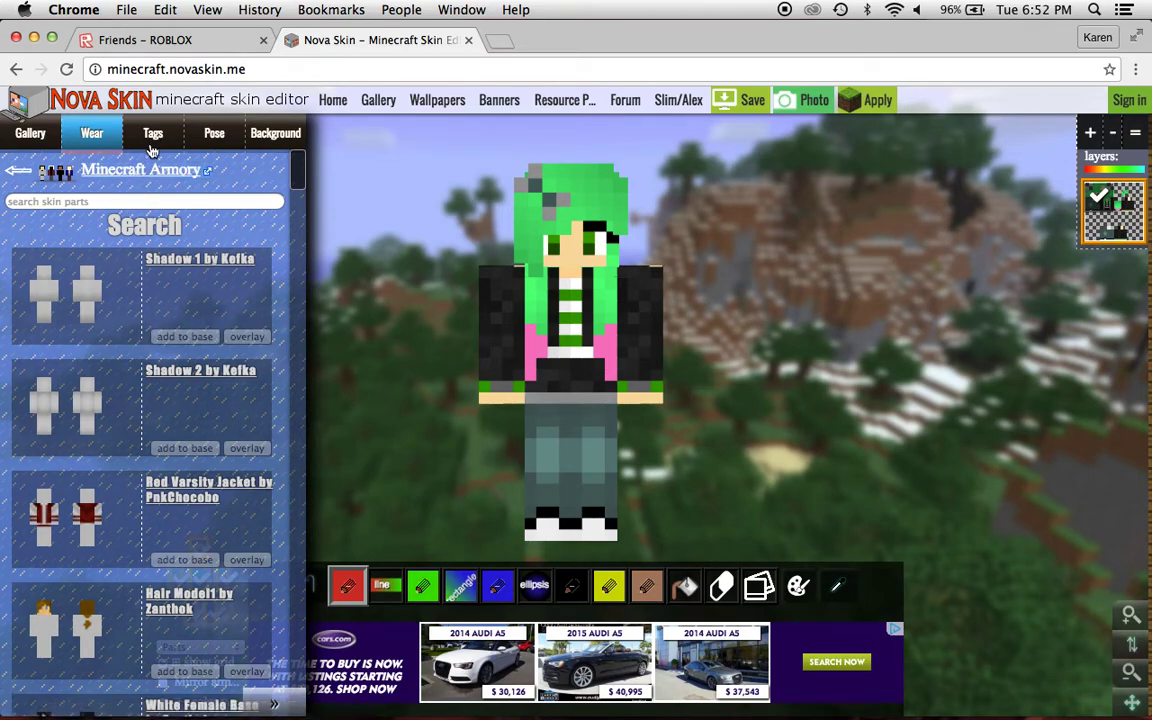
{"action": "left_click", "coordinate": [153, 140]}
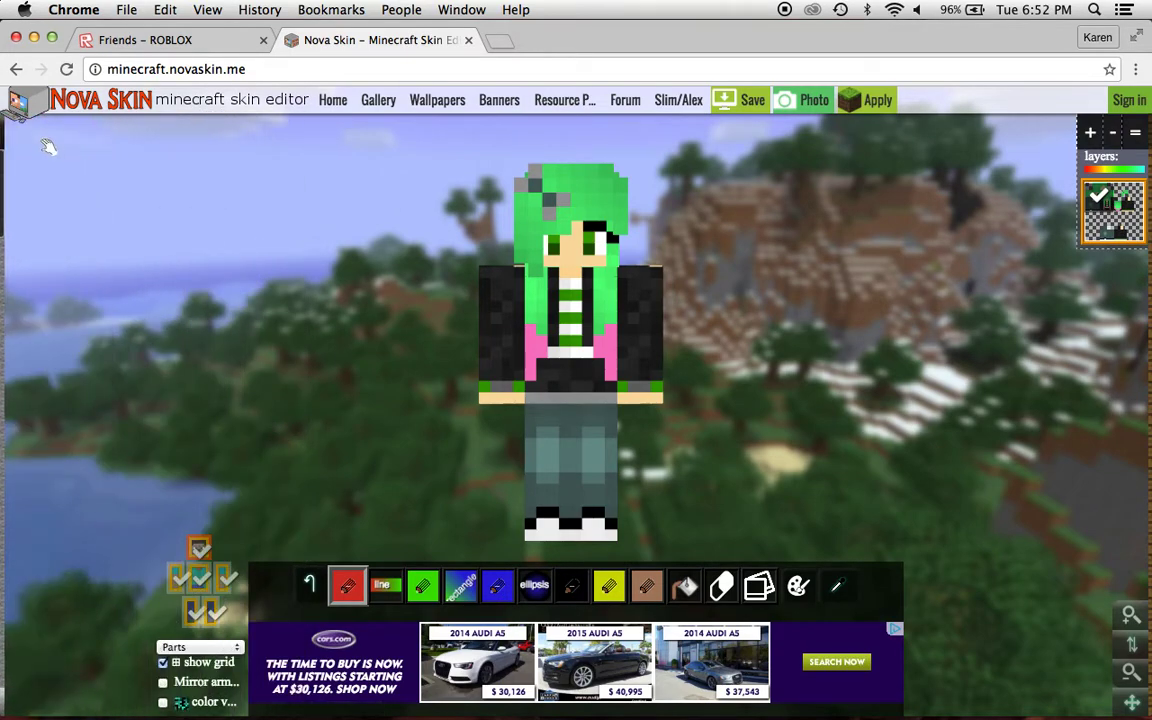
{"action": "left_click", "coordinate": [214, 133]}
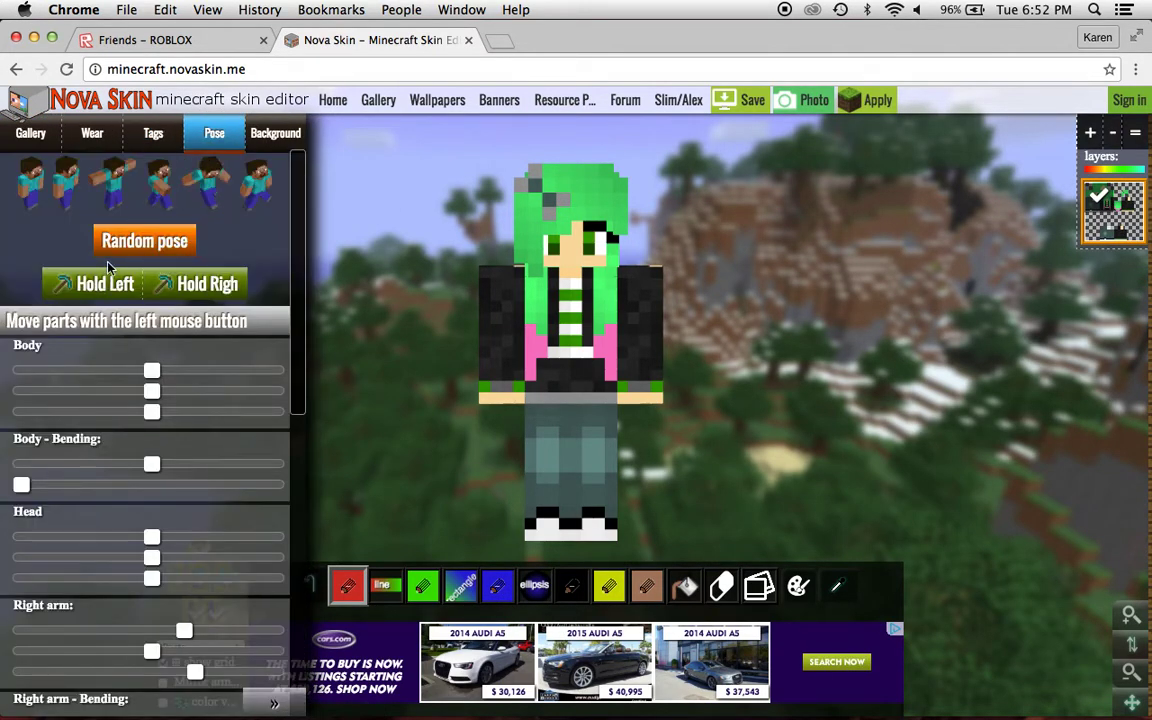
Step: Try the preset poses: T-pose, arms down, head tilt, head turned, walking, sixth preset
{"action": "left_click", "coordinate": [112, 178]}
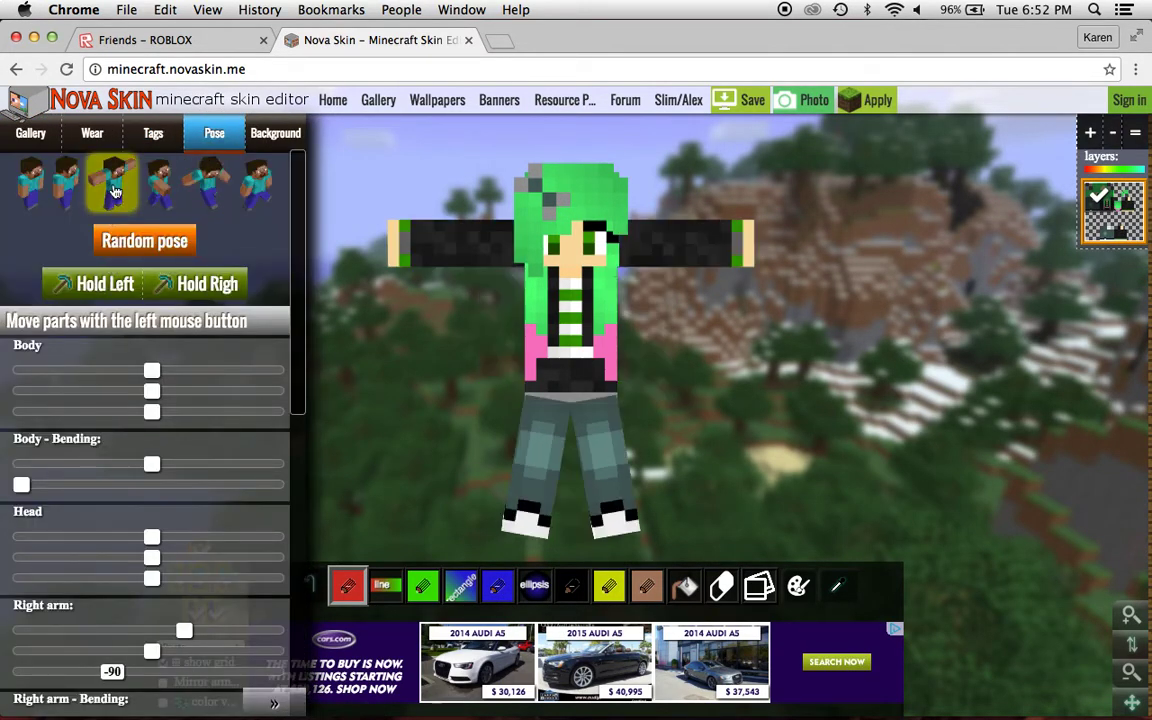
{"action": "left_click", "coordinate": [30, 180]}
{"action": "left_click", "coordinate": [64, 180]}
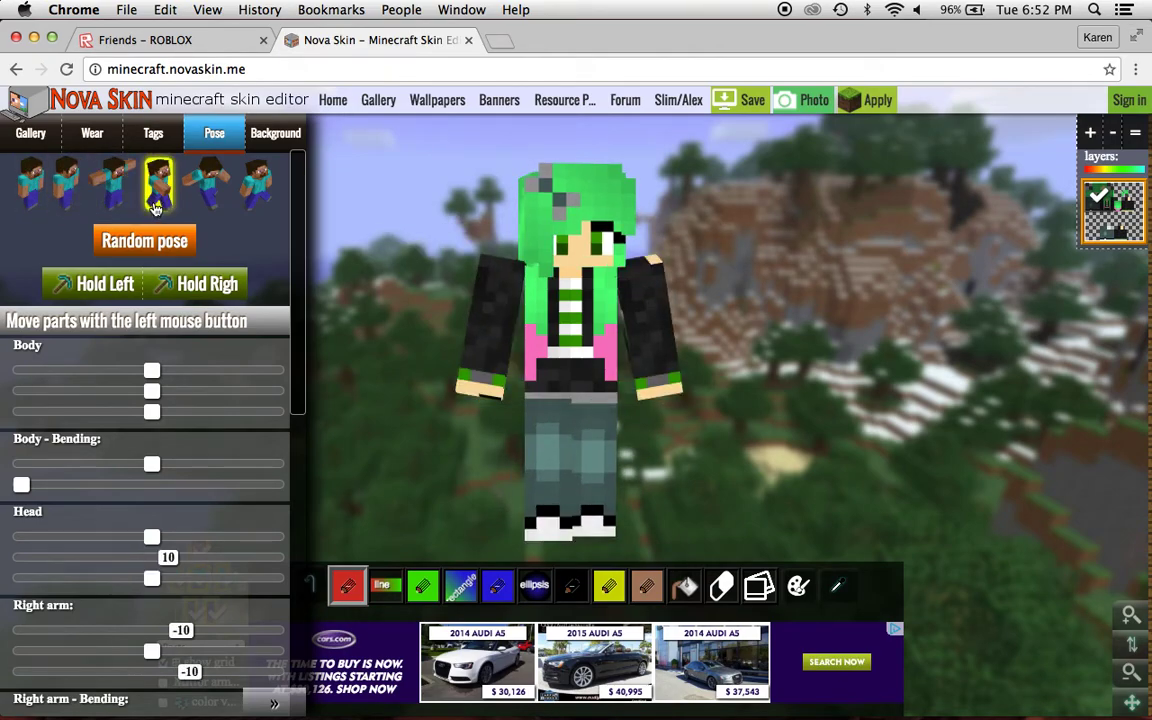
{"action": "left_click", "coordinate": [158, 183]}
{"action": "left_click", "coordinate": [207, 183]}
{"action": "left_click", "coordinate": [255, 200]}
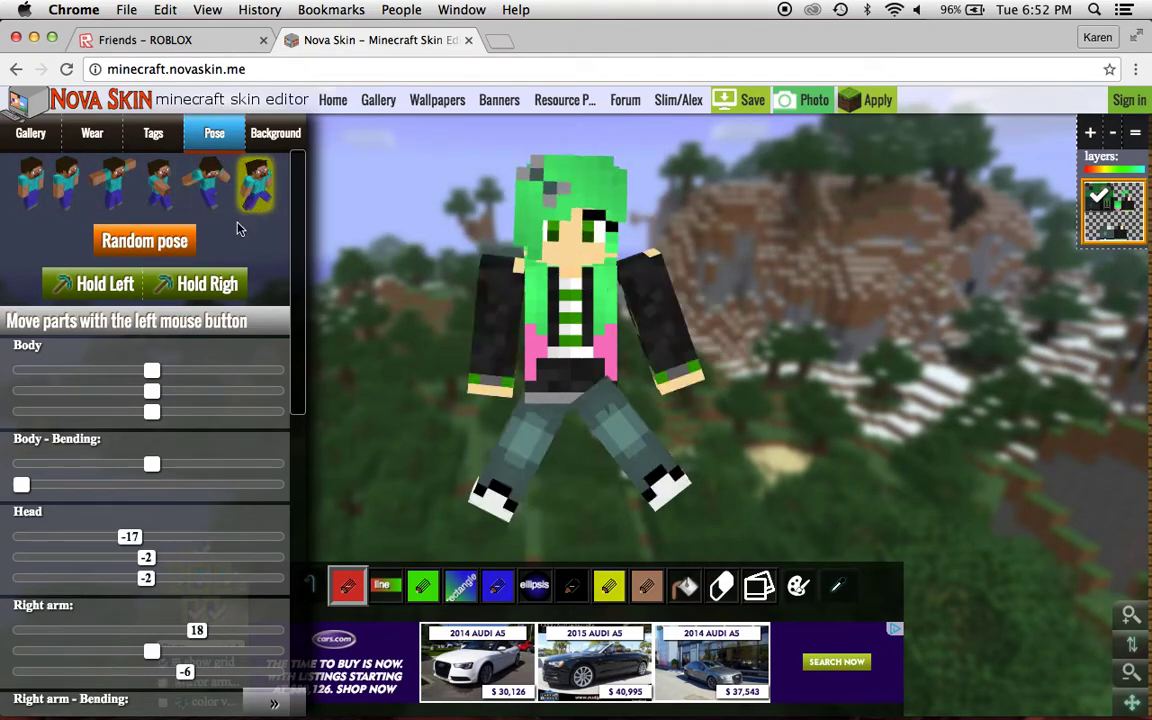
Step: Apply random poses, check the left-hand item picker, turn the body, then go to Wallpapers
{"action": "left_click", "coordinate": [167, 251]}
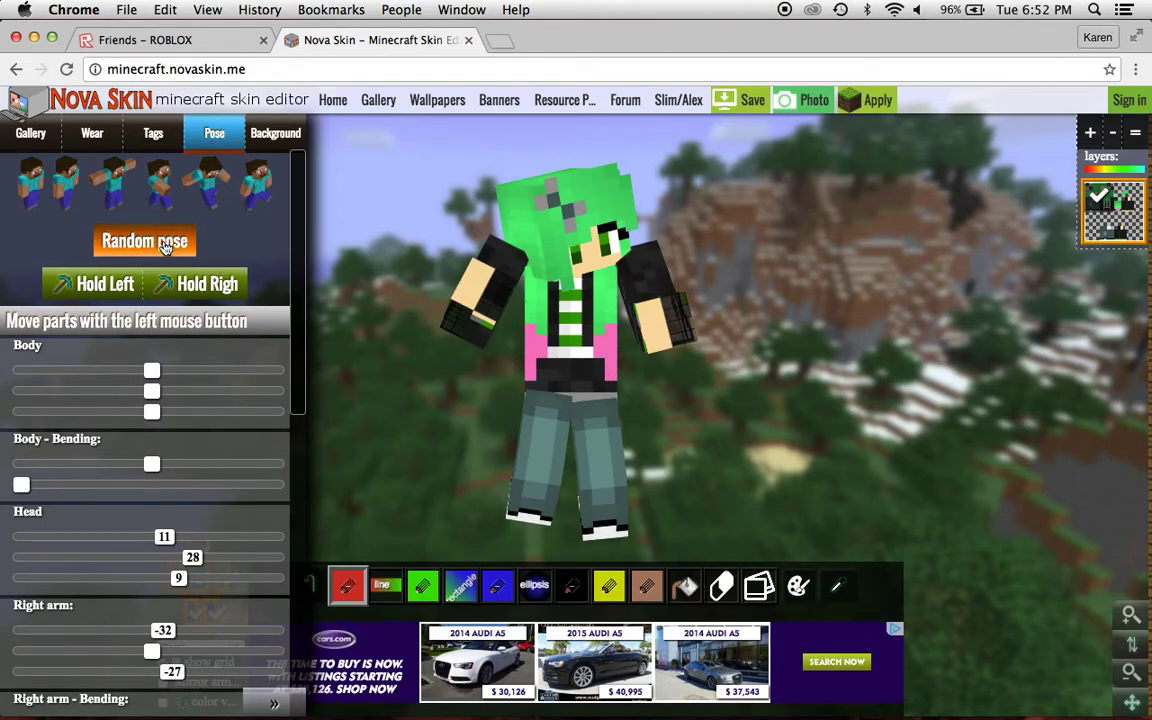
{"action": "left_click", "coordinate": [147, 241]}
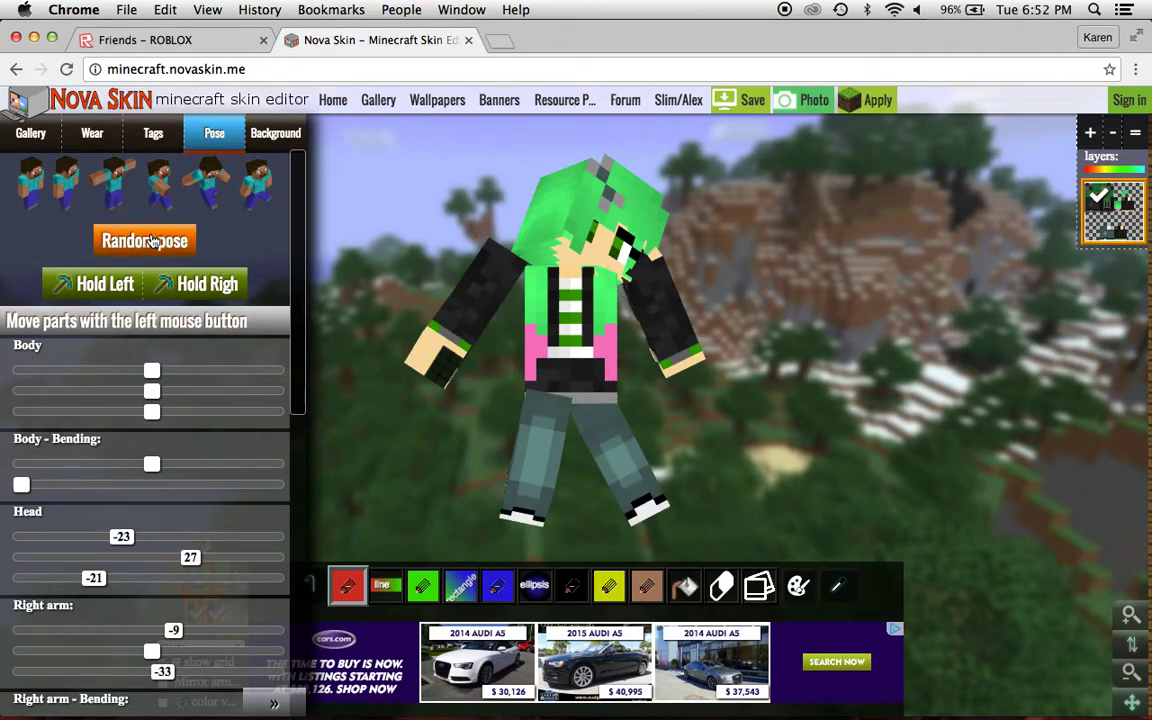
{"action": "left_click", "coordinate": [92, 287]}
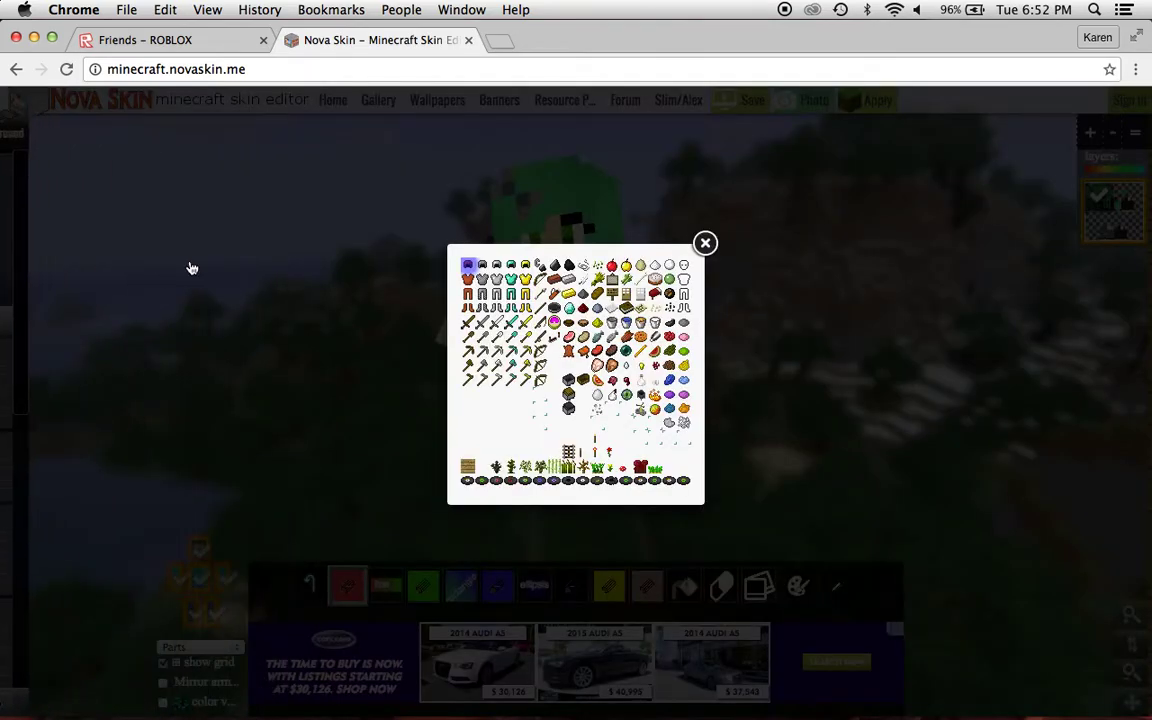
{"action": "left_click", "coordinate": [706, 243]}
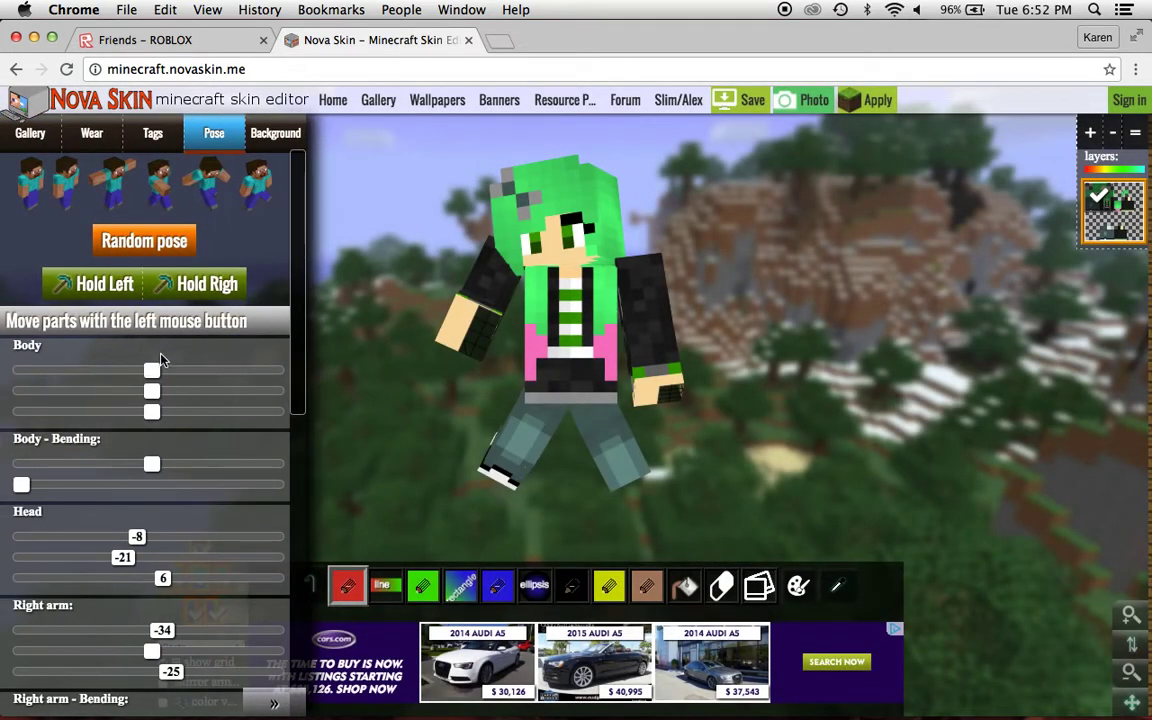
{"action": "mouse_move", "coordinate": [152, 369]}
{"action": "left_mouse_down"}
{"action": "mouse_move", "coordinate": [235, 366]}
{"action": "mouse_move", "coordinate": [95, 356]}
{"action": "mouse_move", "coordinate": [152, 369]}
{"action": "left_mouse_up"}
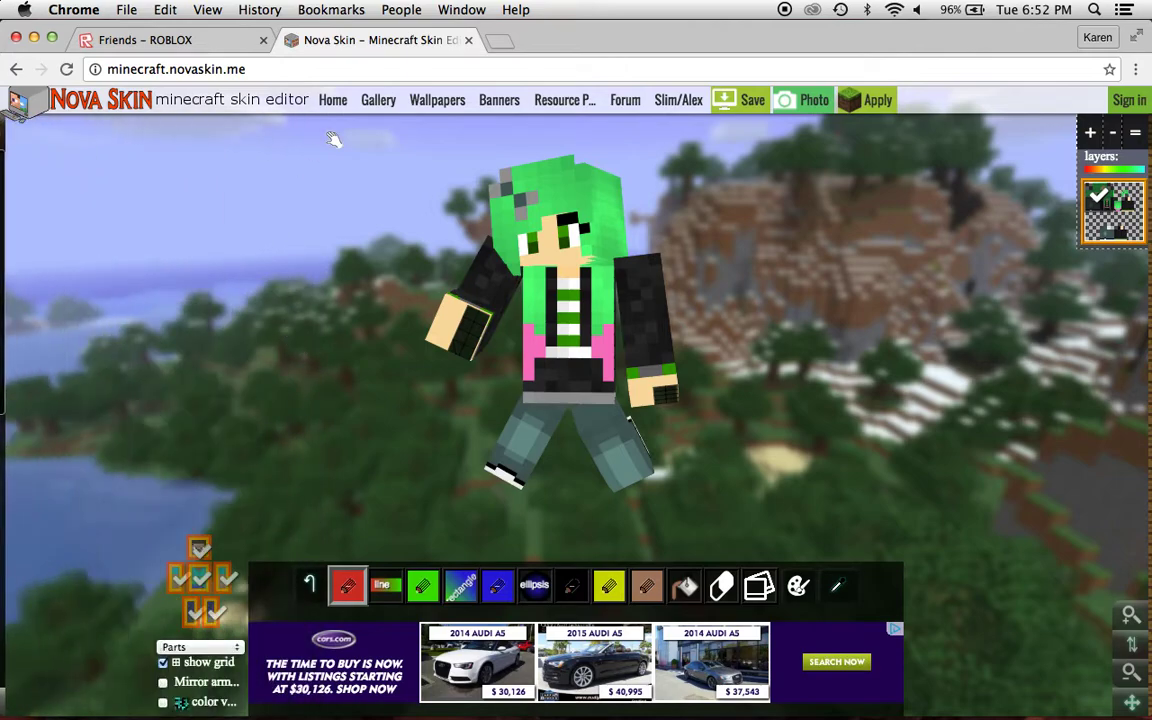
{"action": "left_click", "coordinate": [437, 104]}
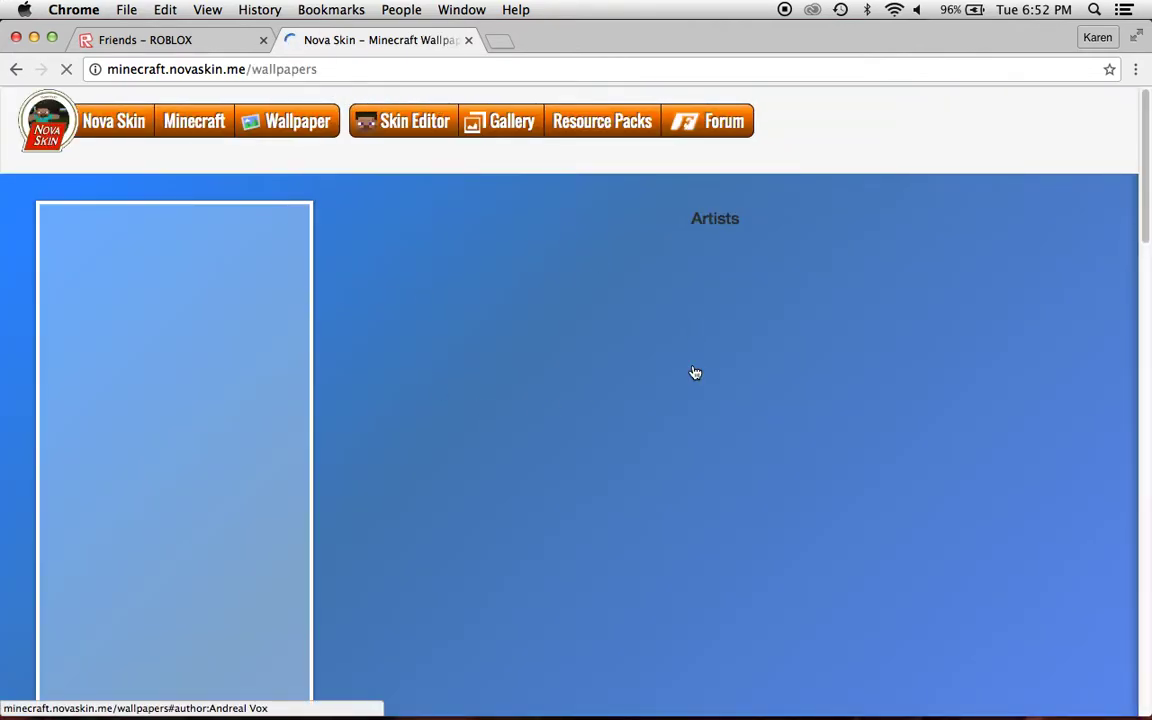
Step: Scroll down the wallpaper gallery, briefly checking the number-of-players filter, to reveal more thumbnails
{"action": "left_click_drag", "start_coordinate": [1145, 100], "coordinate": [1143, 175]}
{"action": "scroll", "coordinate": [1113, 116], "scroll_direction": "up", "scroll_amount": 10}
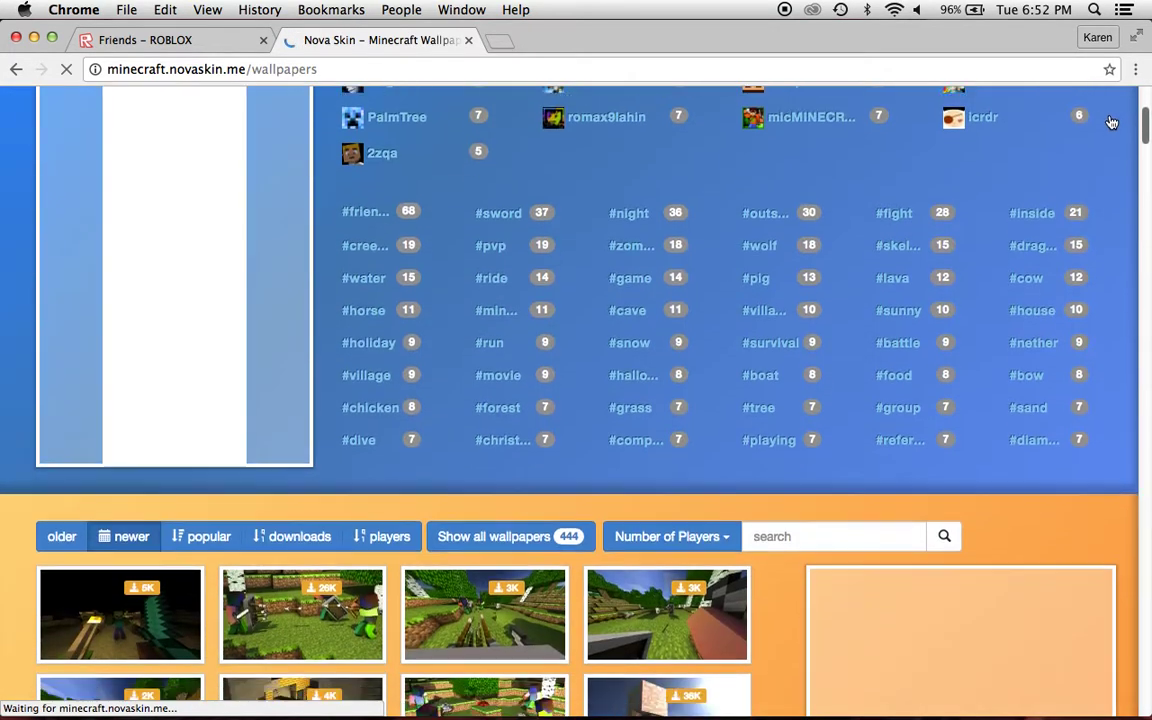
{"action": "scroll", "coordinate": [1111, 118], "scroll_direction": "down", "scroll_amount": 8}
{"action": "scroll", "coordinate": [1110, 148], "scroll_direction": "up", "scroll_amount": 5}
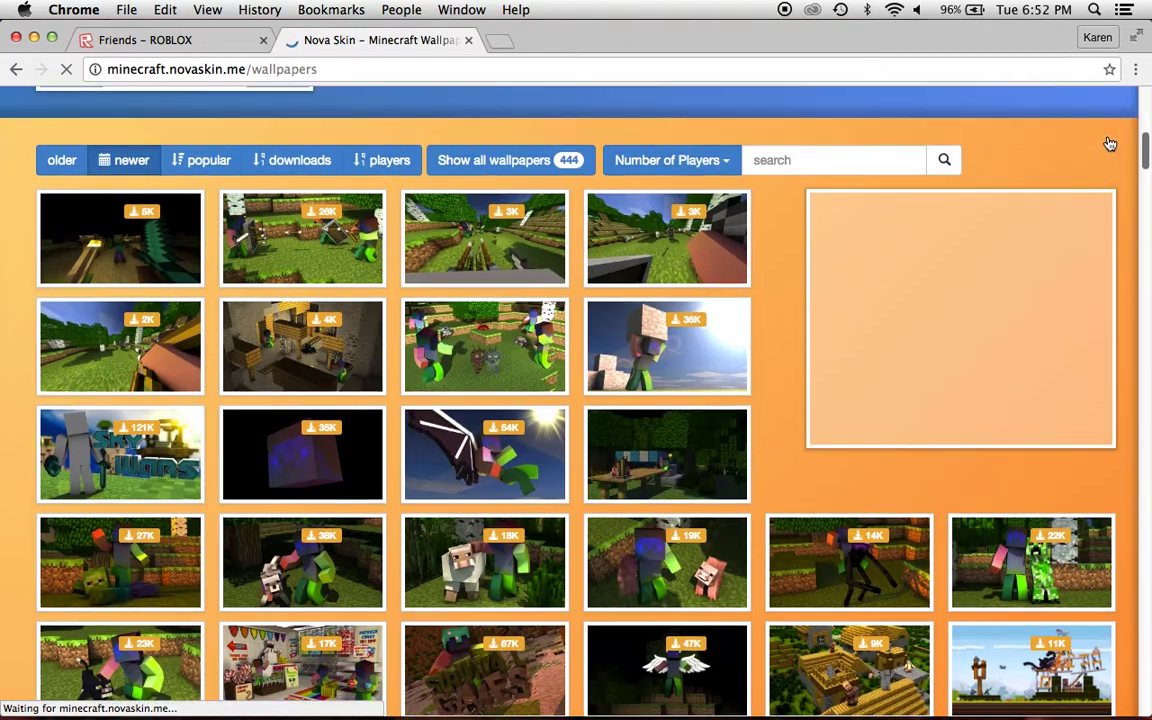
{"action": "left_click", "coordinate": [653, 203]}
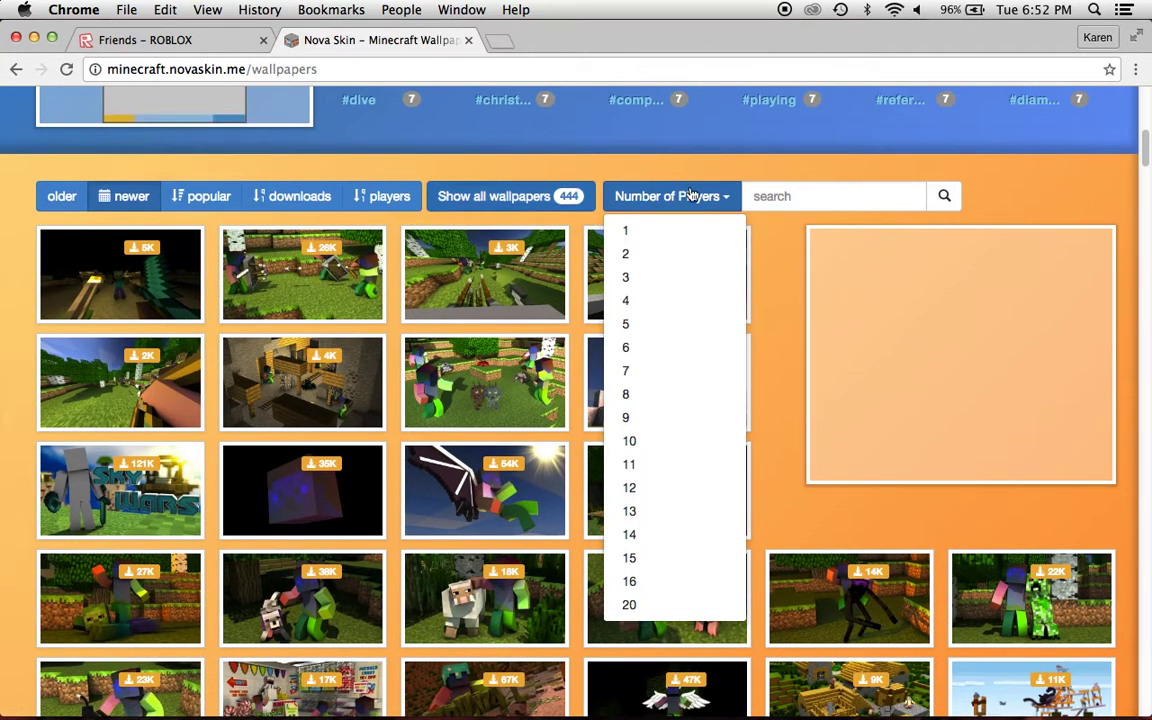
{"action": "left_click", "coordinate": [630, 192]}
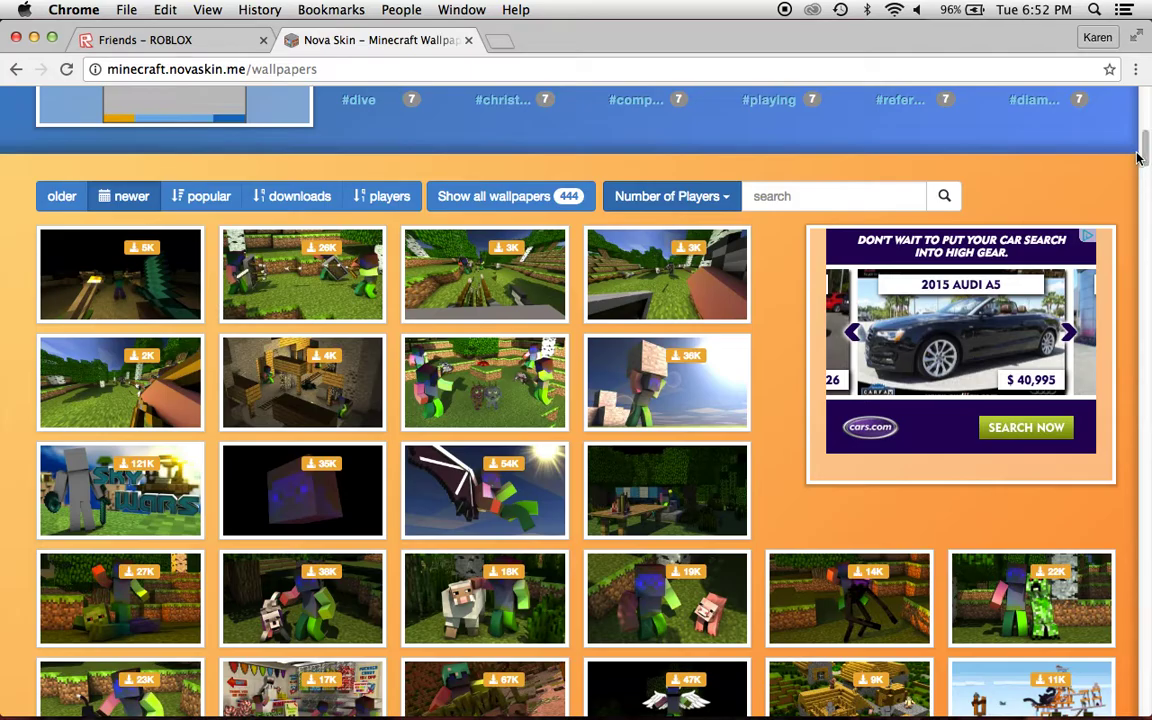
{"action": "left_click_drag", "start_coordinate": [1147, 160], "coordinate": [1124, 198]}
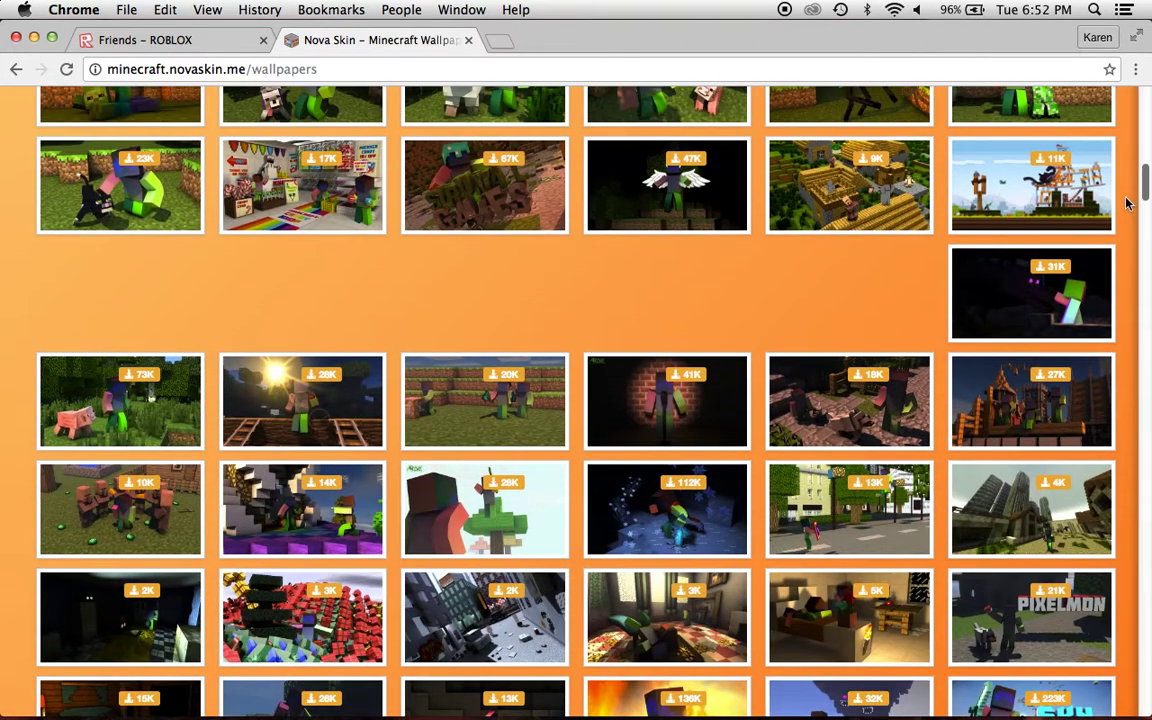
{"action": "scroll", "coordinate": [1122, 210], "scroll_direction": "down", "scroll_amount": 5}
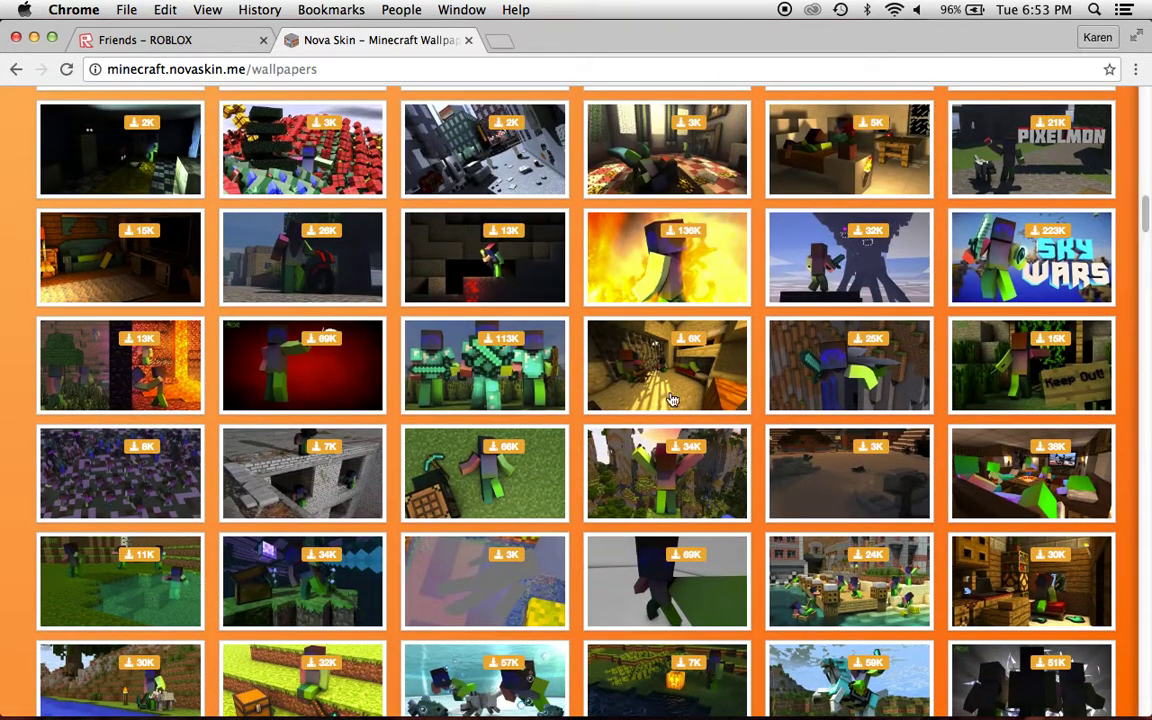
Step: Open the Best Team wallpaper and load a named player's skin onto the left character
{"action": "left_click", "coordinate": [502, 386]}
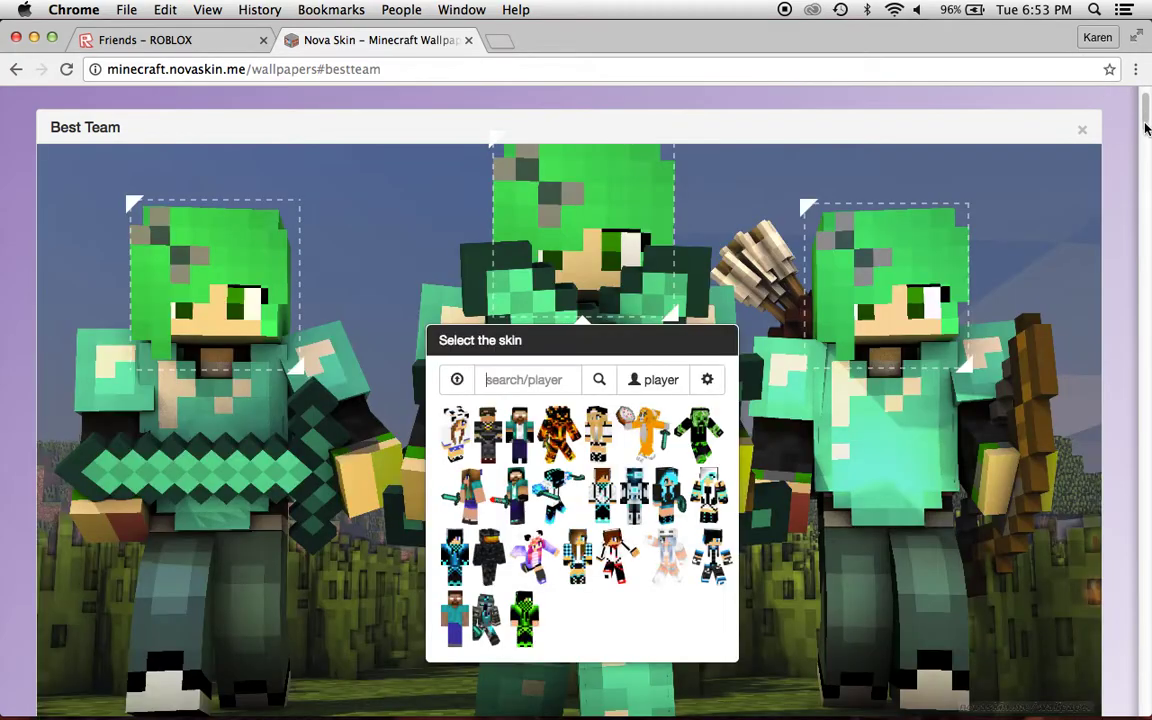
{"action": "scroll", "coordinate": [1147, 125], "scroll_direction": "down", "scroll_amount": 5}
{"action": "scroll", "coordinate": [1147, 120], "scroll_direction": "up", "scroll_amount": 5}
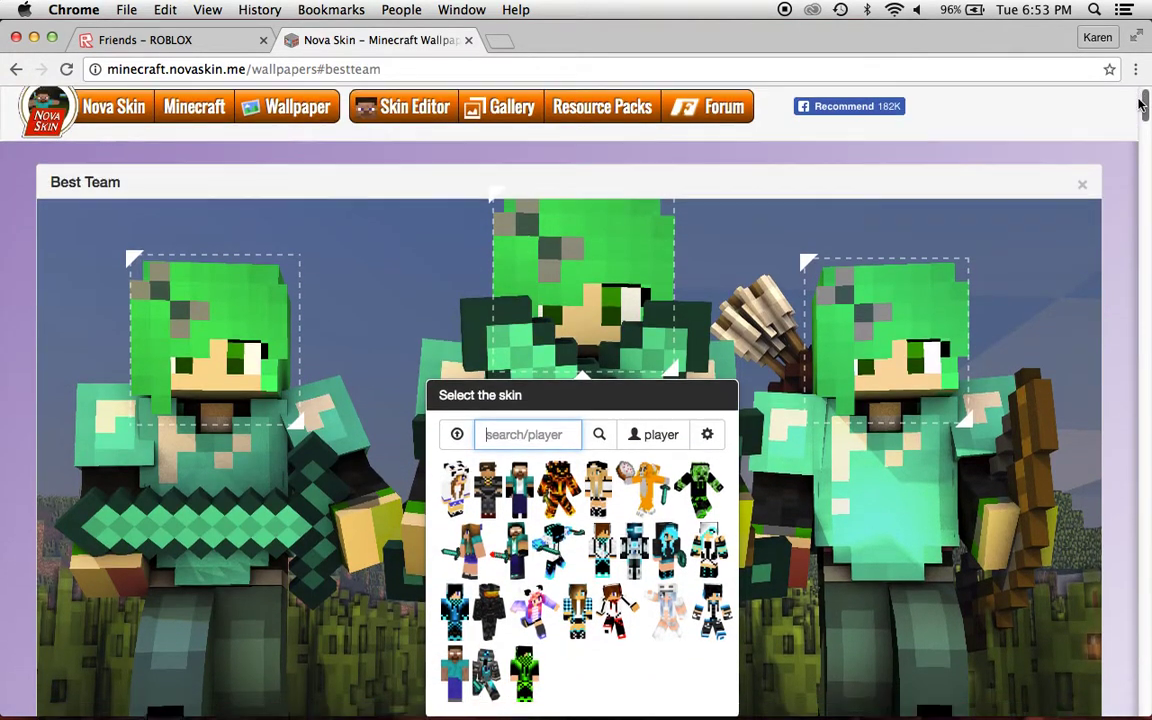
{"action": "scroll", "coordinate": [1145, 110], "scroll_direction": "down", "scroll_amount": 3}
{"action": "scroll", "coordinate": [1140, 97], "scroll_direction": "up", "scroll_amount": 3}
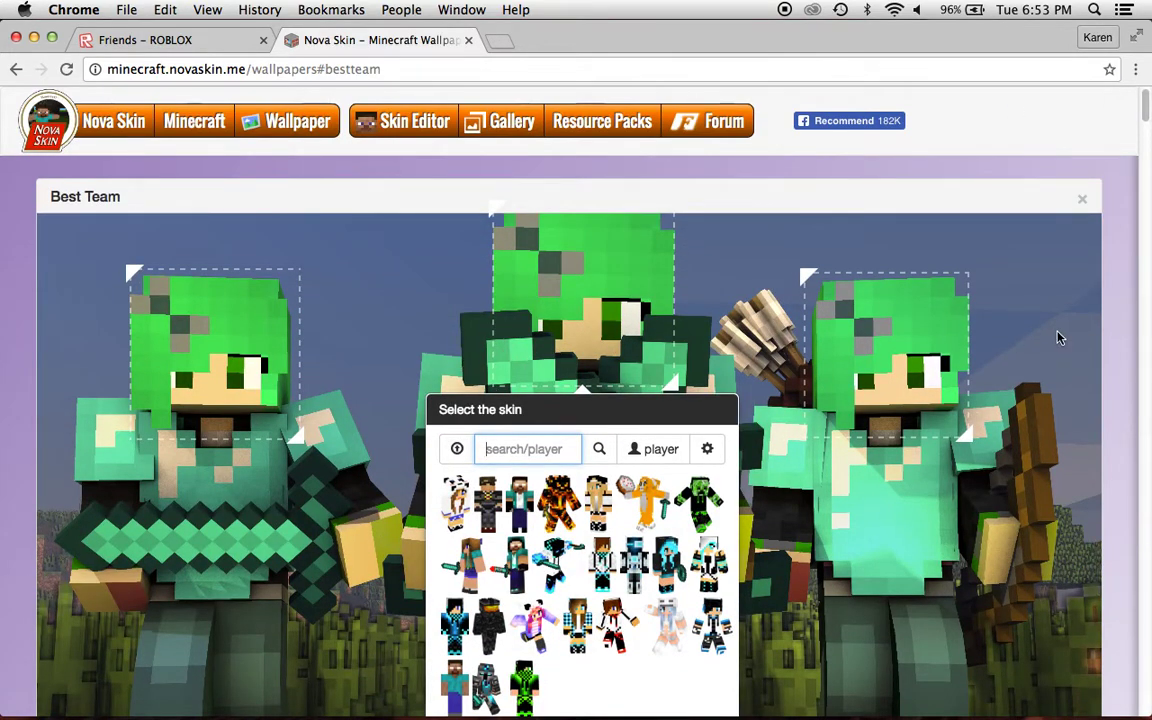
{"action": "left_click", "coordinate": [876, 301]}
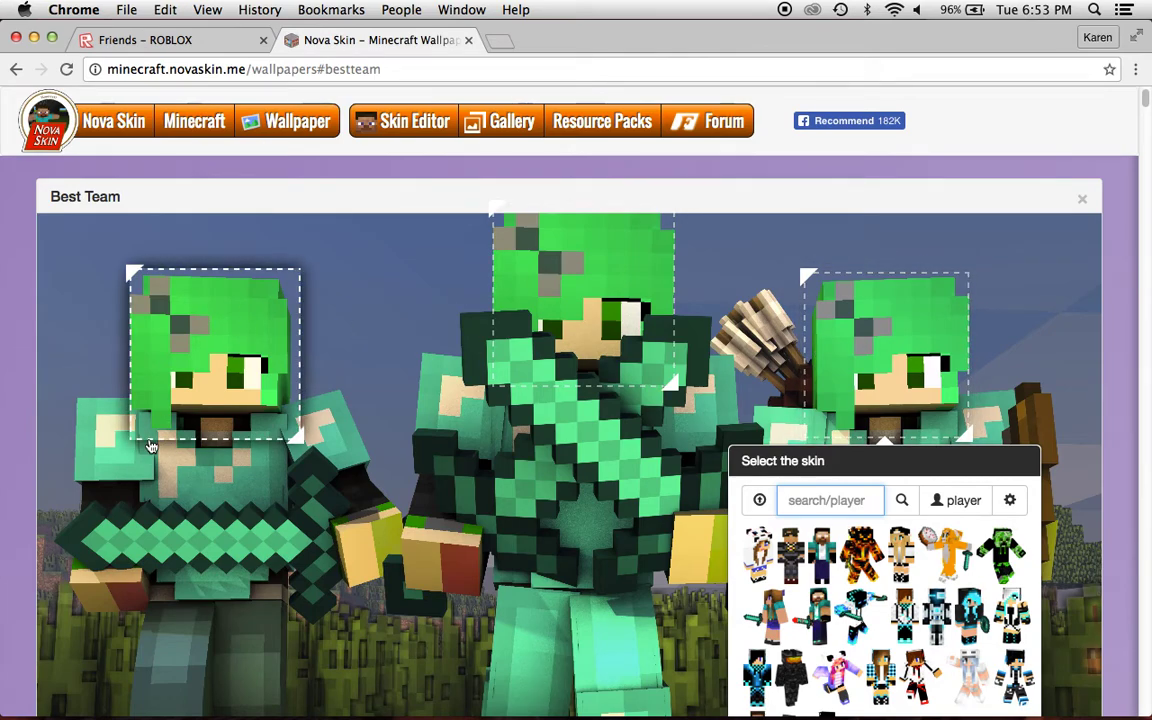
{"action": "left_click", "coordinate": [240, 300]}
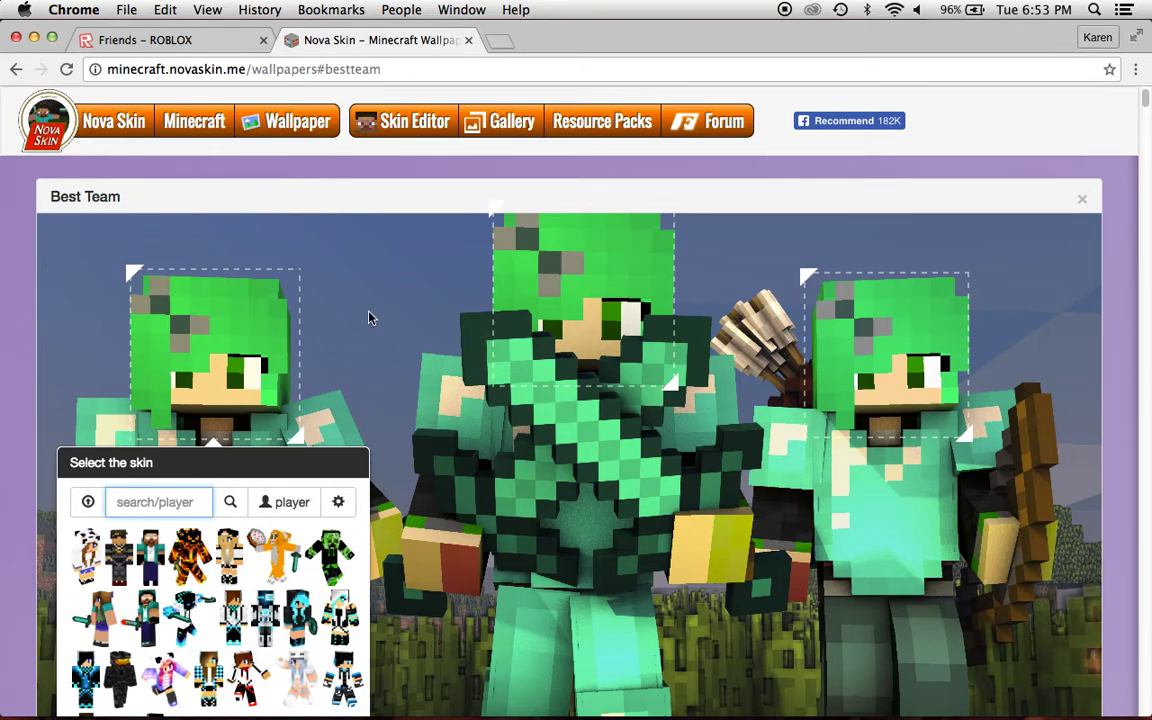
{"action": "type", "text": "dogfan06"}
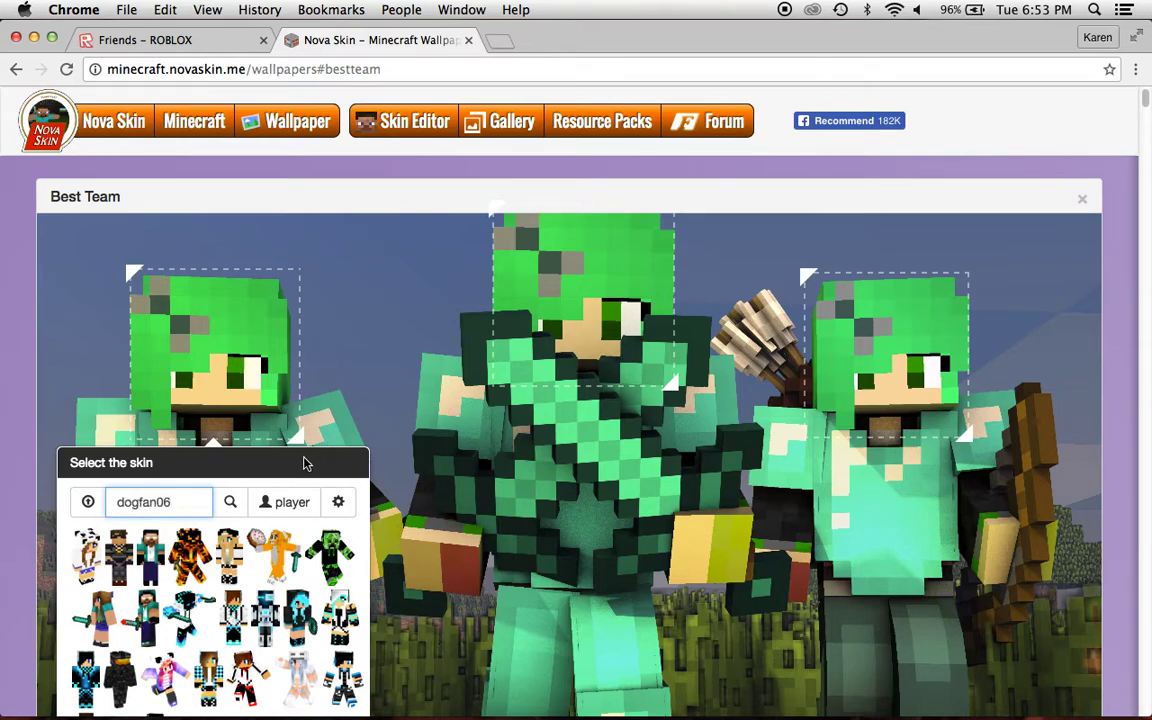
{"action": "left_click", "coordinate": [289, 502]}
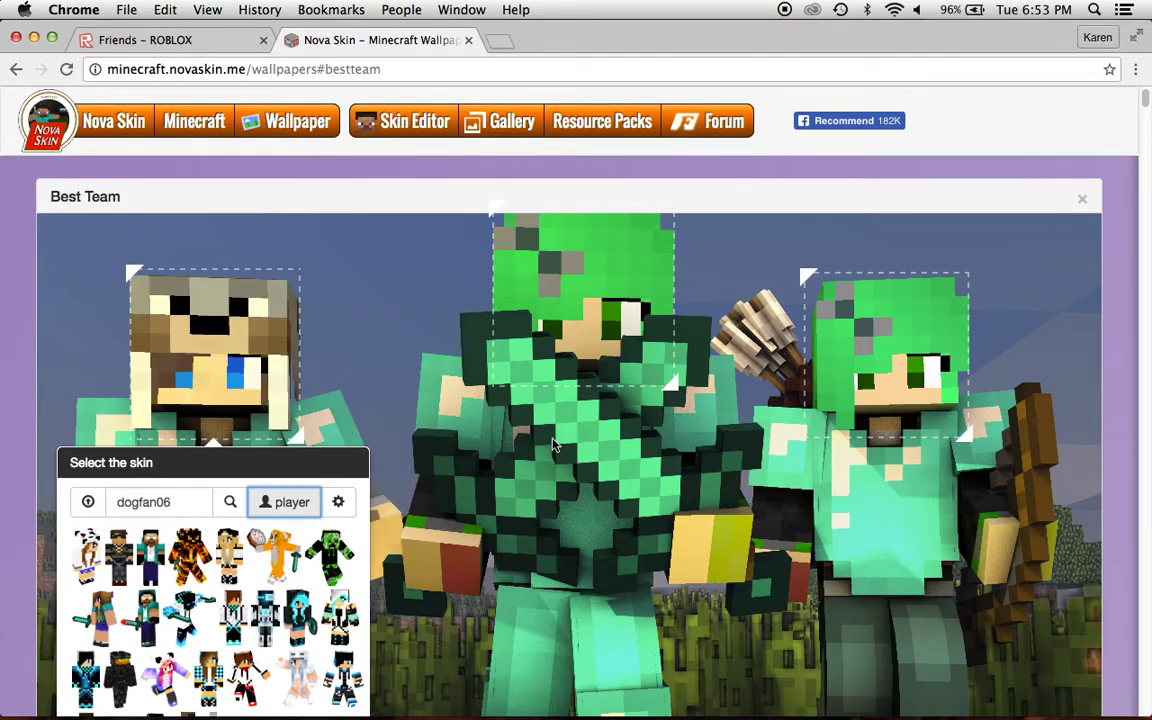
Step: Load a second named player's skin onto the right character and close the picker
{"action": "left_click", "coordinate": [927, 338]}
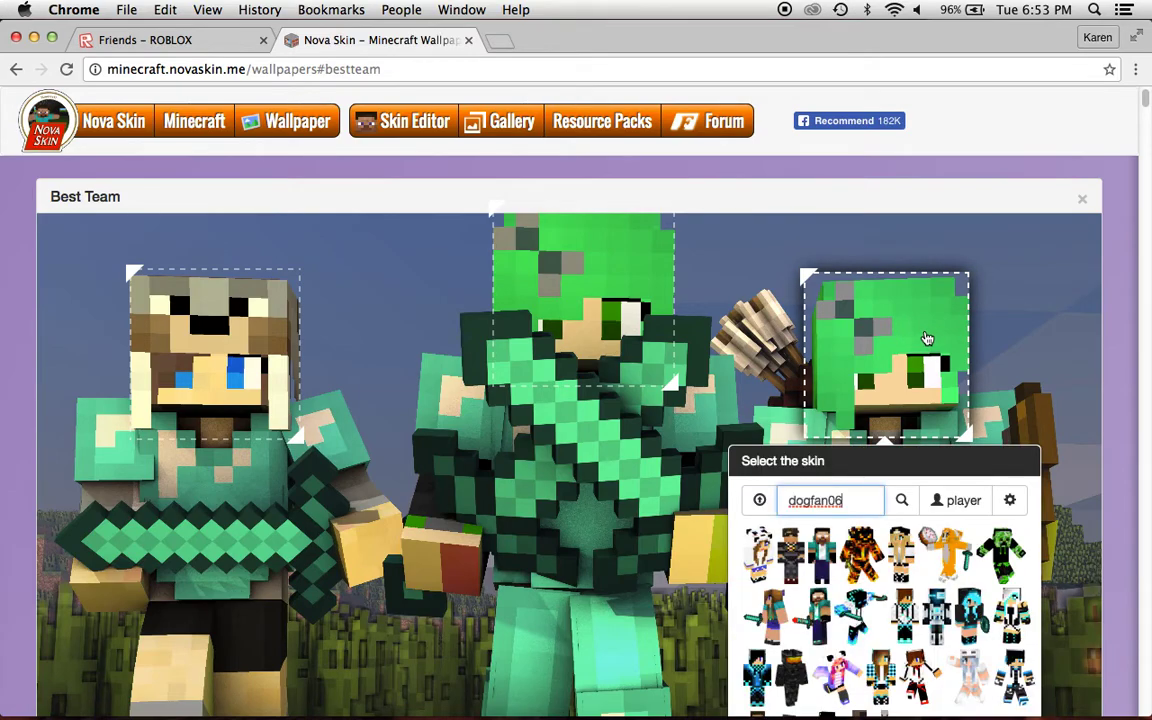
{"action": "key", "text": "BackSpace"}
{"action": "key", "text": "BackSpace"}
{"action": "key", "text": "BackSpace"}
{"action": "key", "text": "BackSpace"}
{"action": "key", "text": "BackSpace"}
{"action": "key", "text": "BackSpace"}
{"action": "key", "text": "BackSpace"}
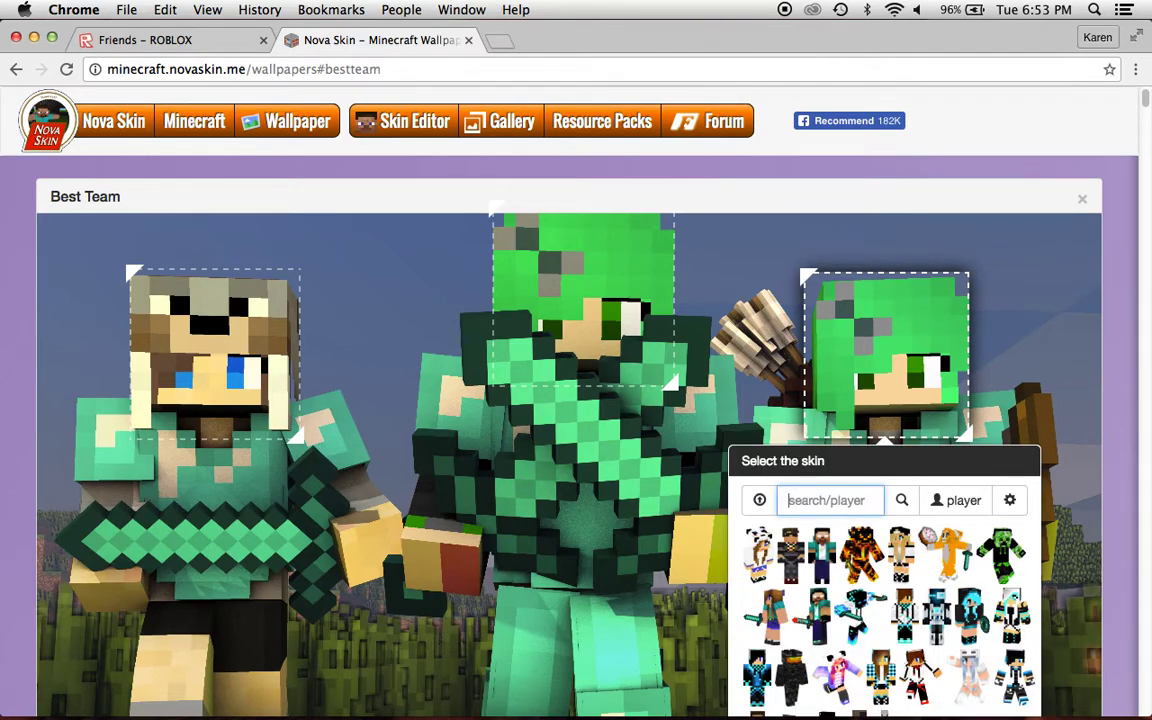
{"action": "type", "text": "Shimmer212"}
{"action": "left_click", "coordinate": [953, 502]}
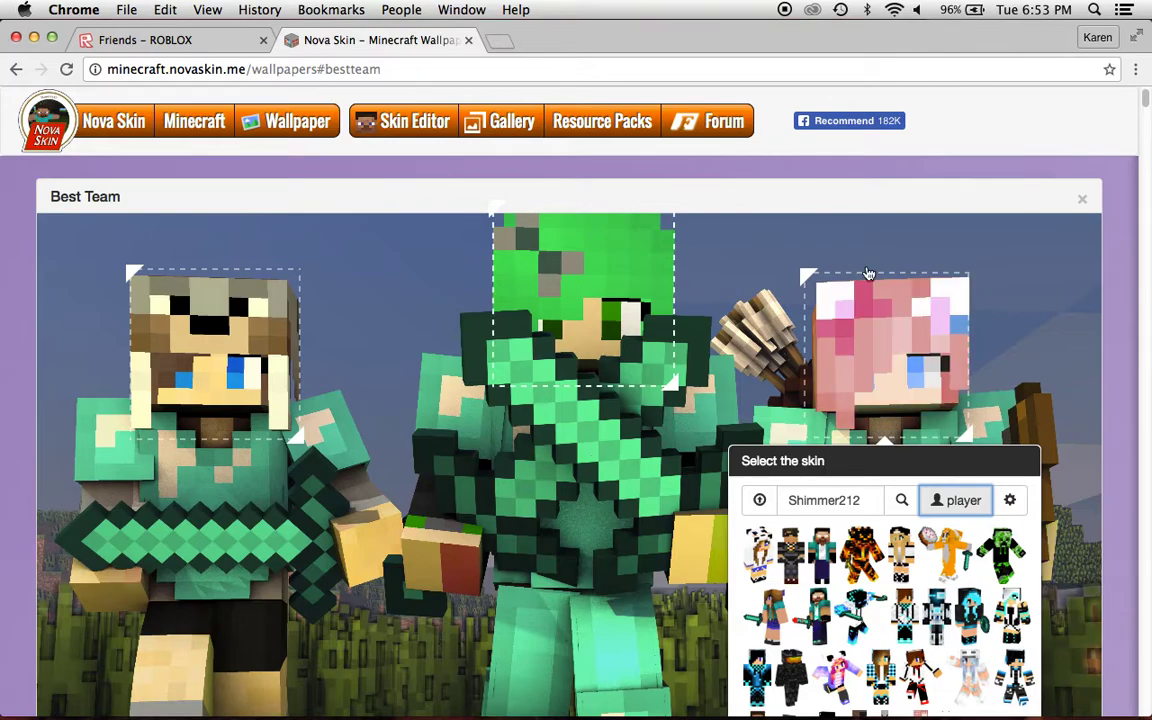
{"action": "left_click", "coordinate": [731, 255]}
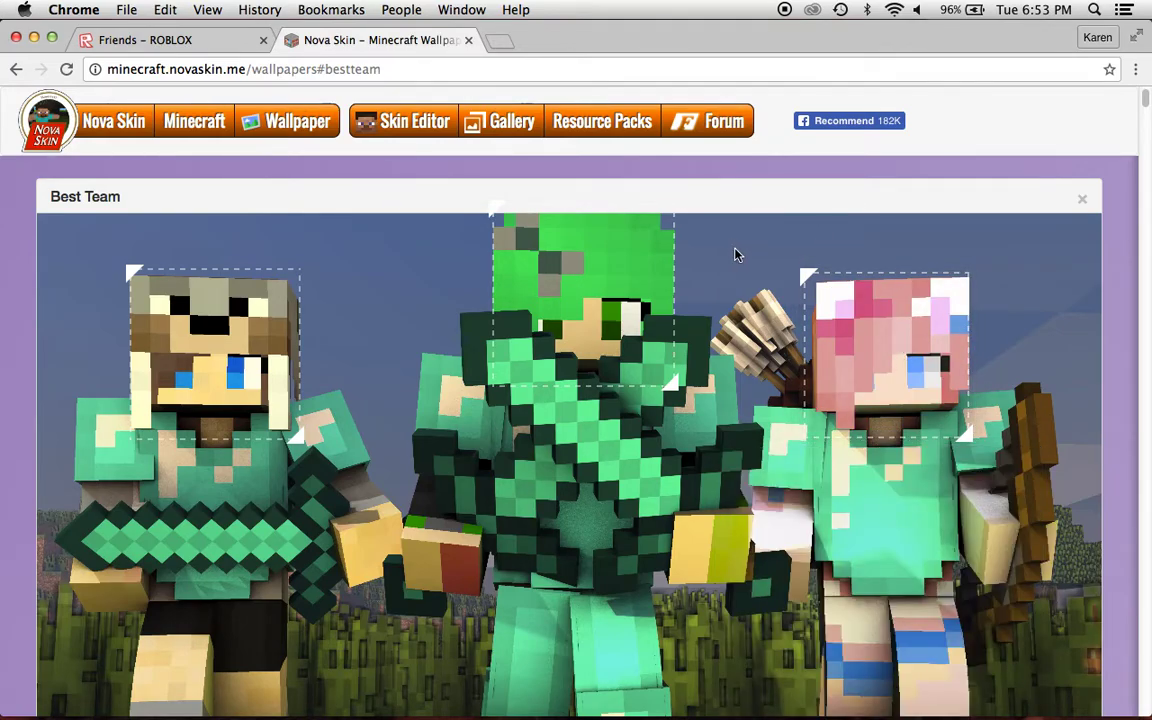
Step: Choose the 1280 x 720 wallpaper size and apply the grayscale colour variant
{"action": "left_click_drag", "start_coordinate": [1145, 100], "coordinate": [1143, 122]}
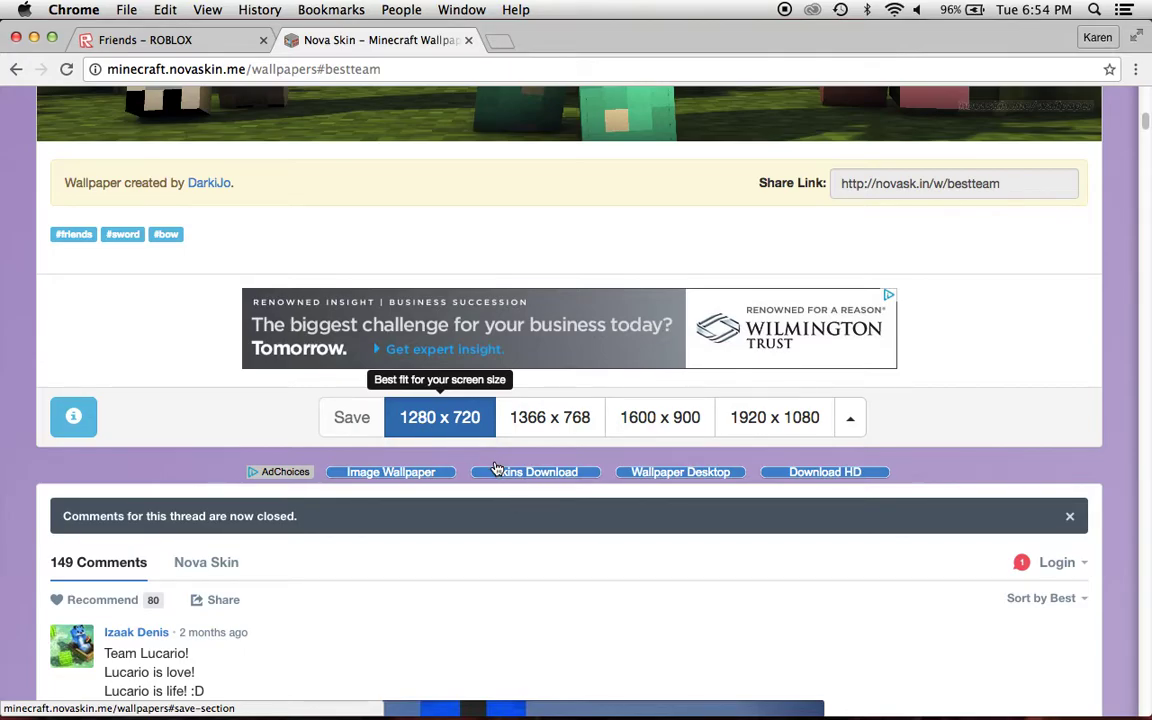
{"action": "left_click", "coordinate": [422, 420]}
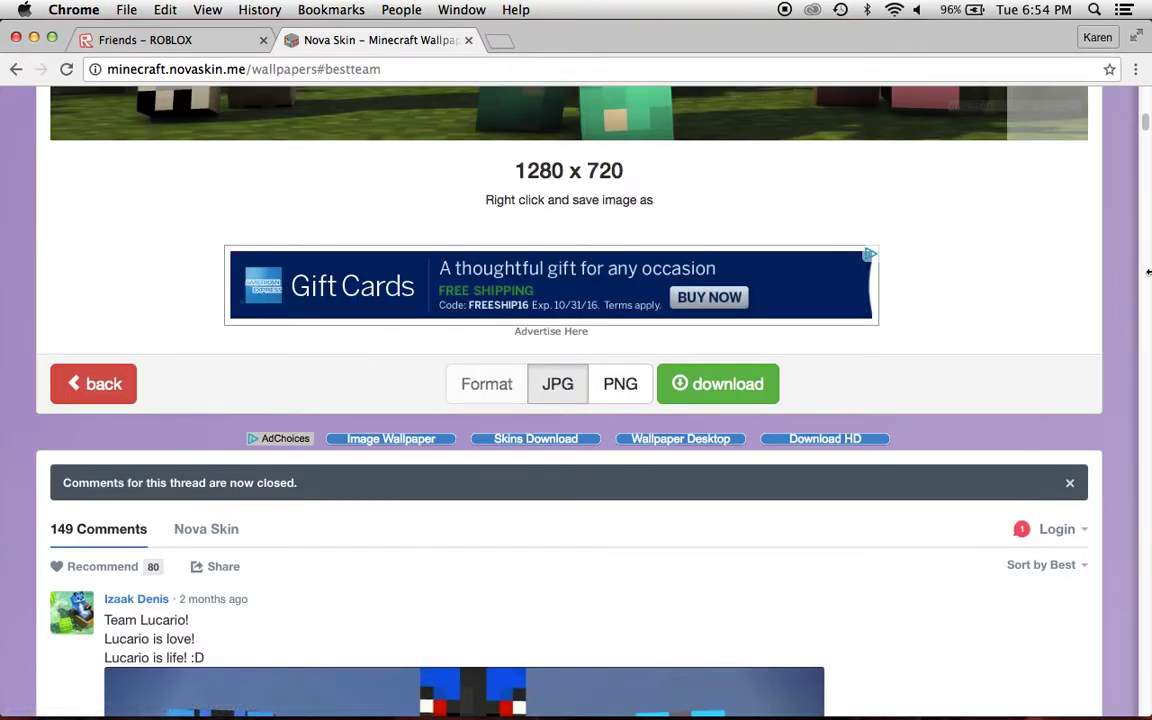
{"action": "left_click_drag", "start_coordinate": [1147, 130], "coordinate": [1146, 103]}
{"action": "left_click", "coordinate": [1050, 210]}
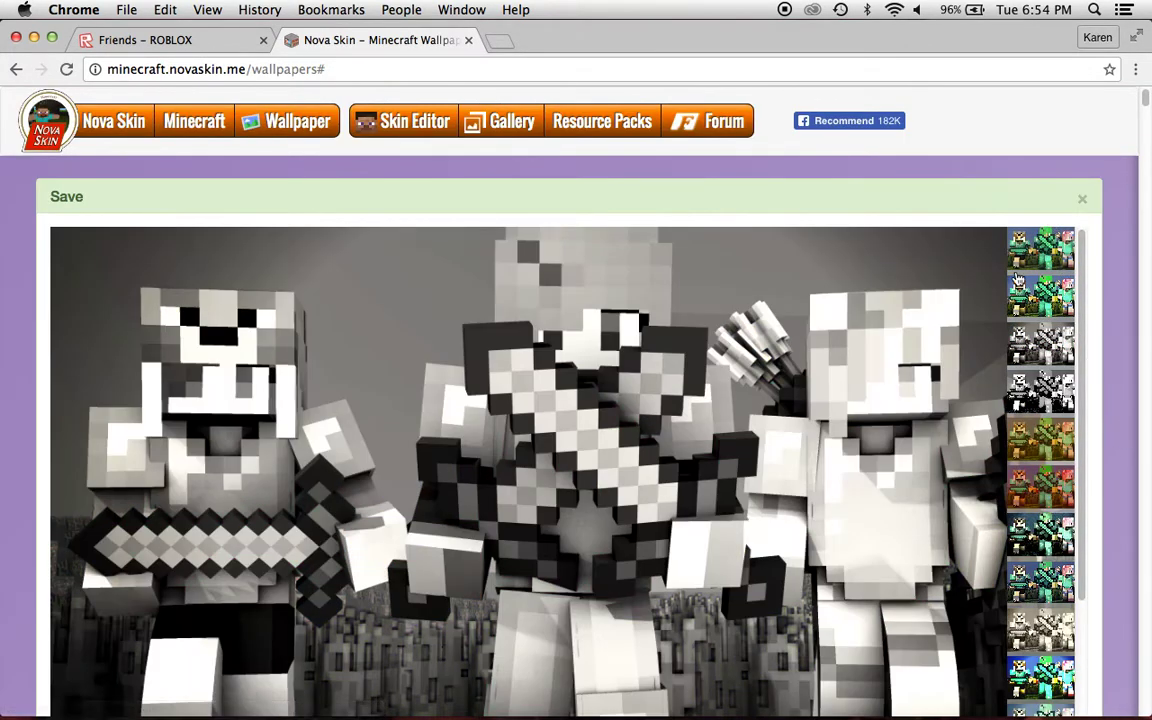
Step: Restore full colour and save the wallpaper image as Thumbnail Tutorial.png
{"action": "left_click", "coordinate": [1055, 245]}
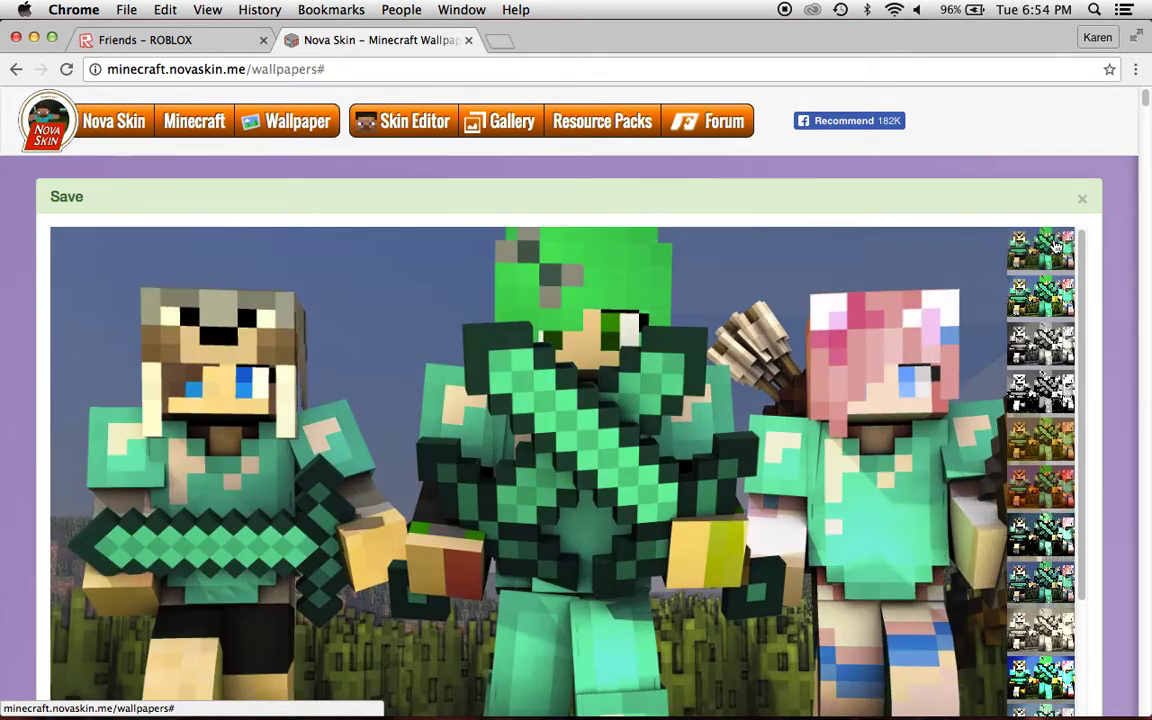
{"action": "right_click", "coordinate": [815, 355]}
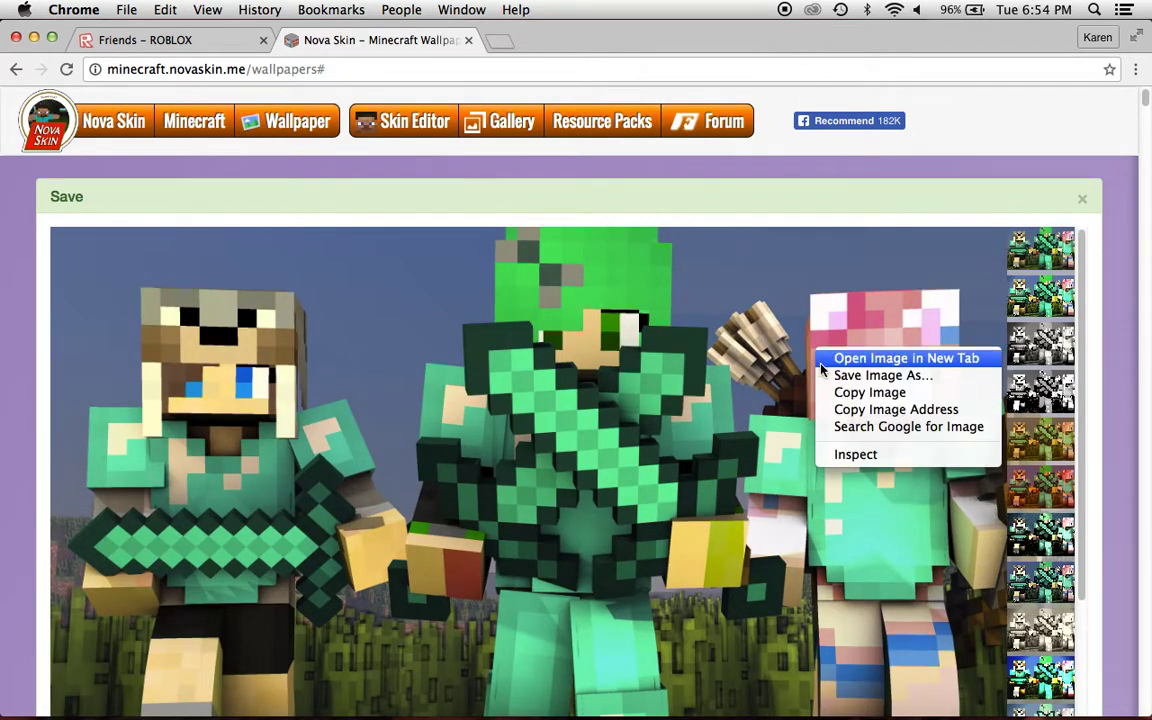
{"action": "left_click", "coordinate": [860, 376]}
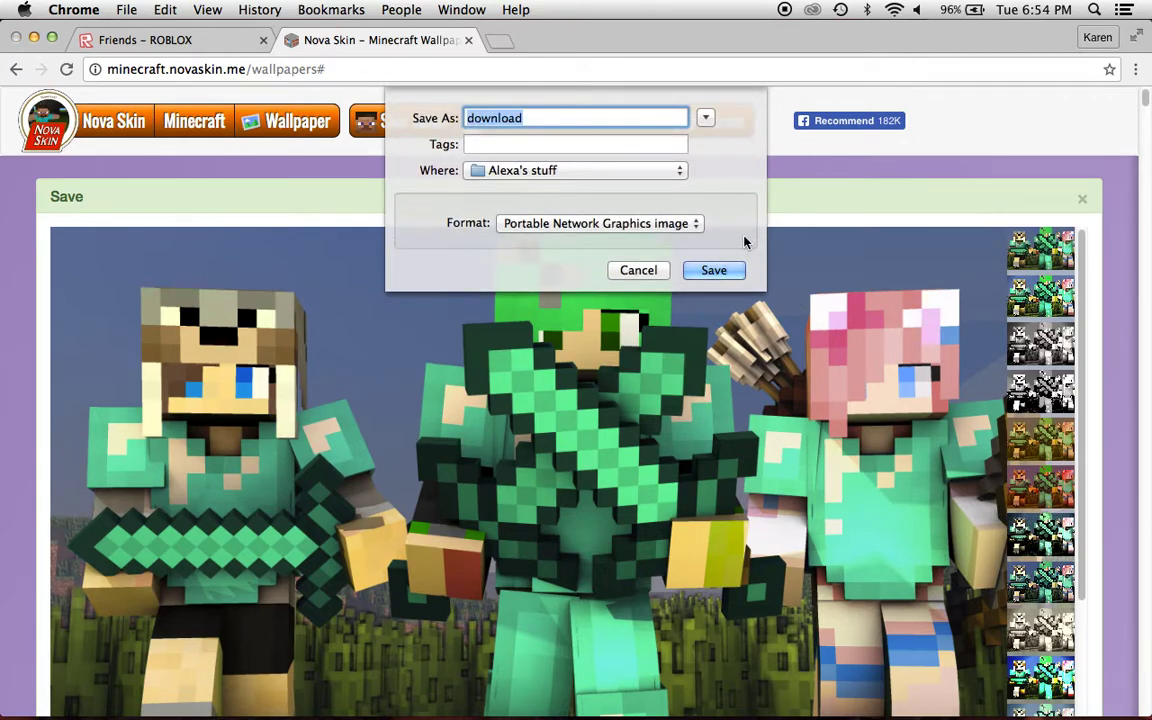
{"action": "key", "text": "BackSpace"}
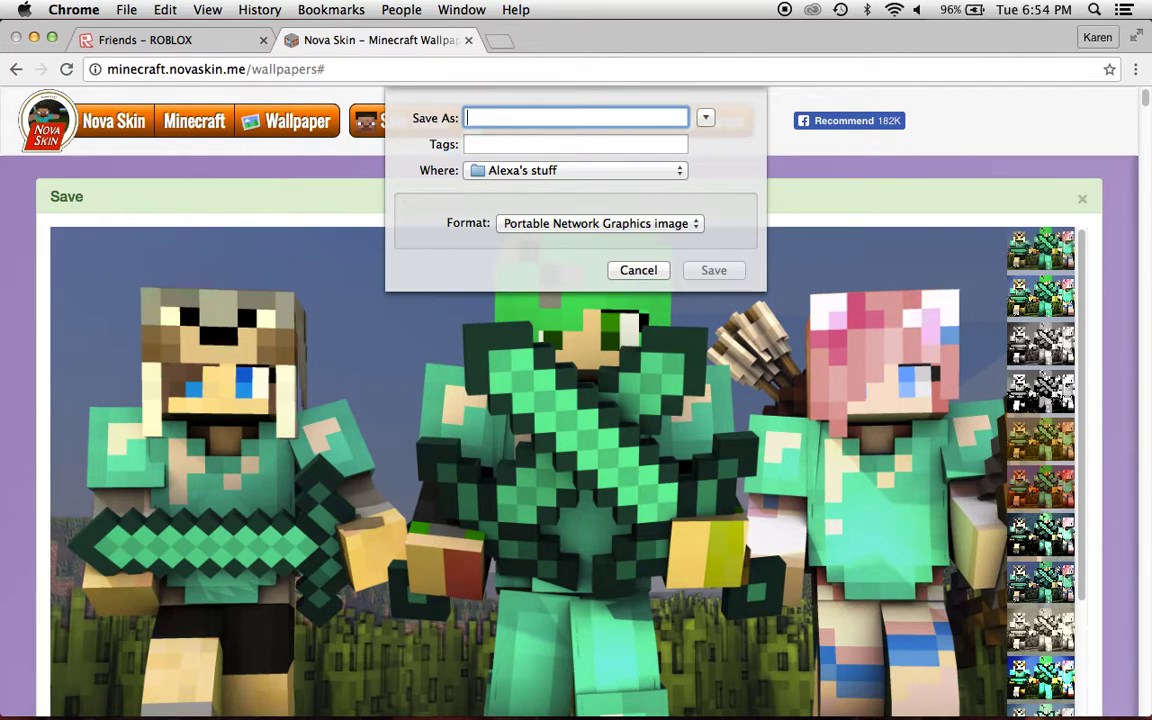
{"action": "type", "text": "ThumnThumn"}
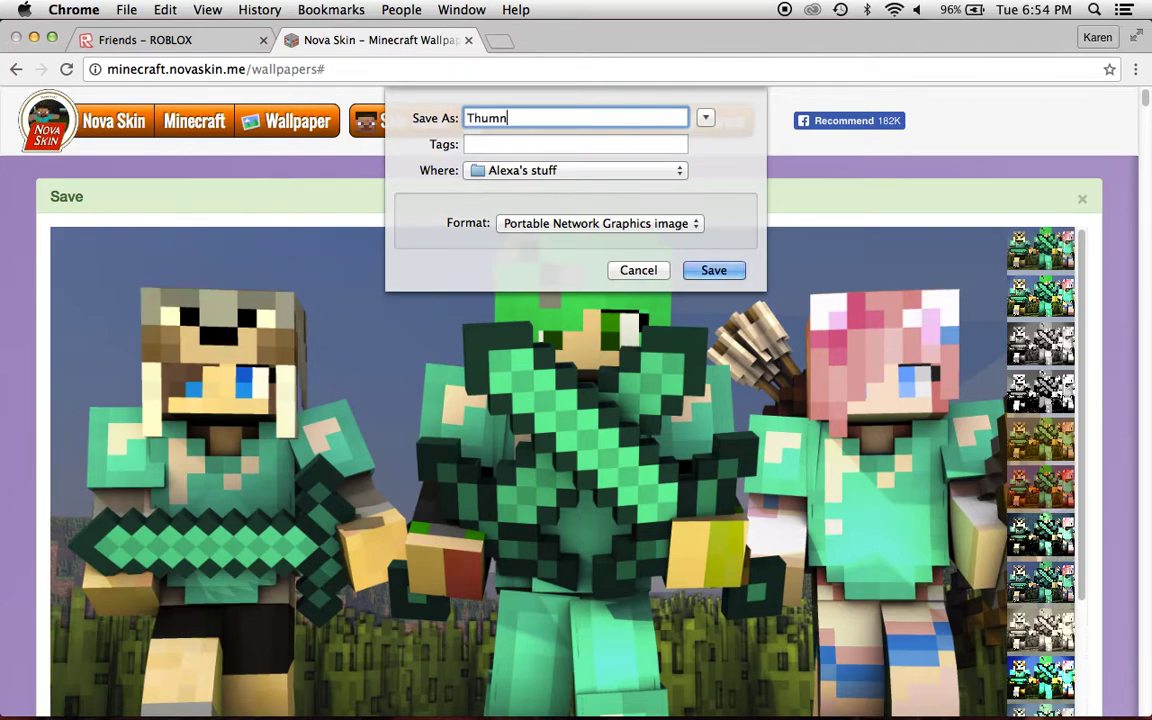
{"action": "key", "text": "BackSpace"}
{"action": "type", "text": "bnail Tut"}
{"action": "type", "text": "ial"}
{"action": "left_click", "coordinate": [712, 271]}
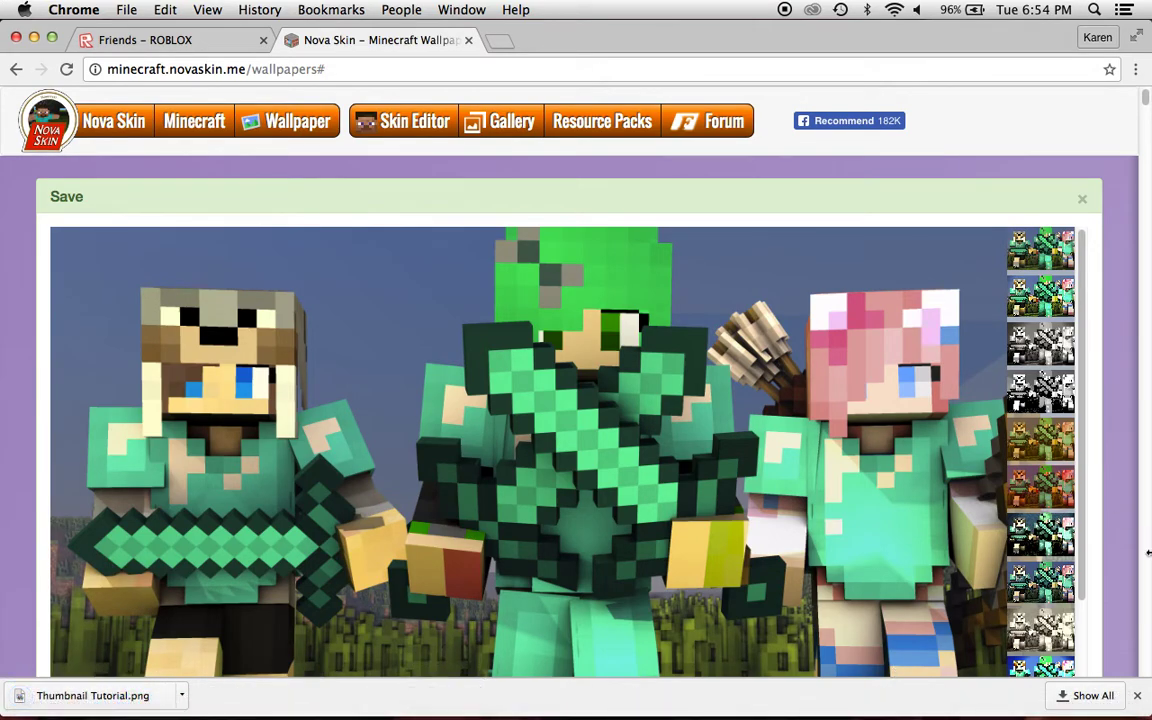
{"action": "left_click", "coordinate": [1137, 696]}
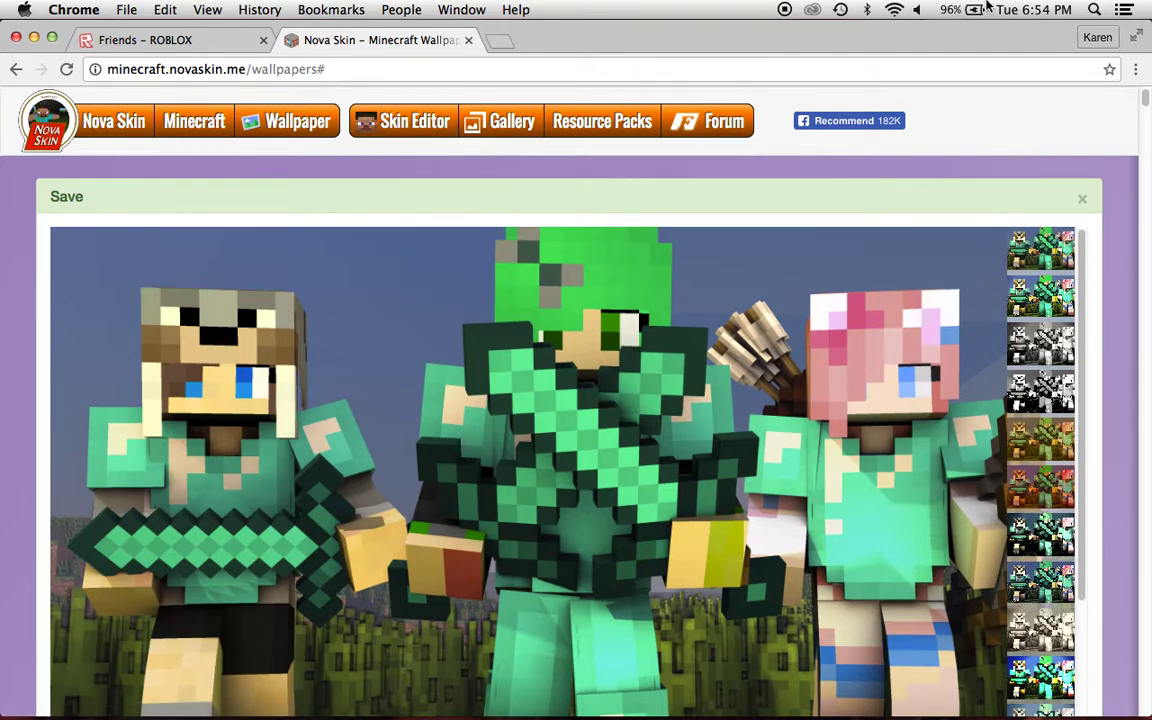
Step: Load youtube.com in a new tab and go to the channel's Video Manager
{"action": "left_click", "coordinate": [497, 43]}
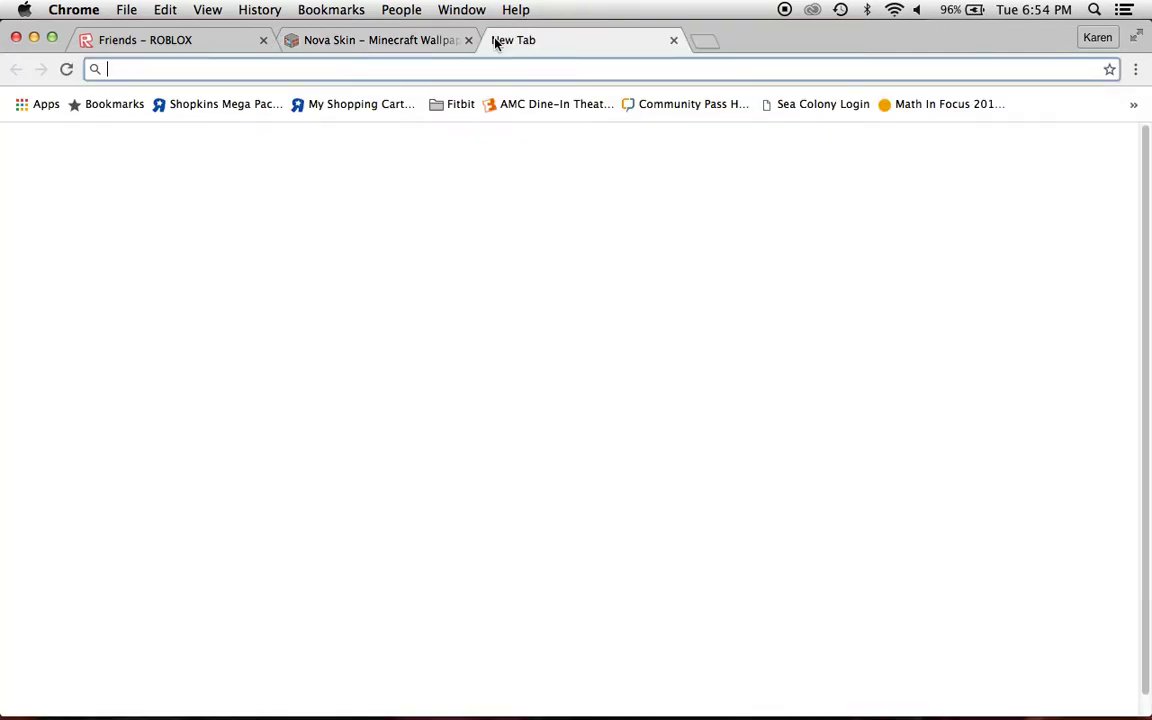
{"action": "type", "text": "youtube.com"}
{"action": "key", "text": "Return"}
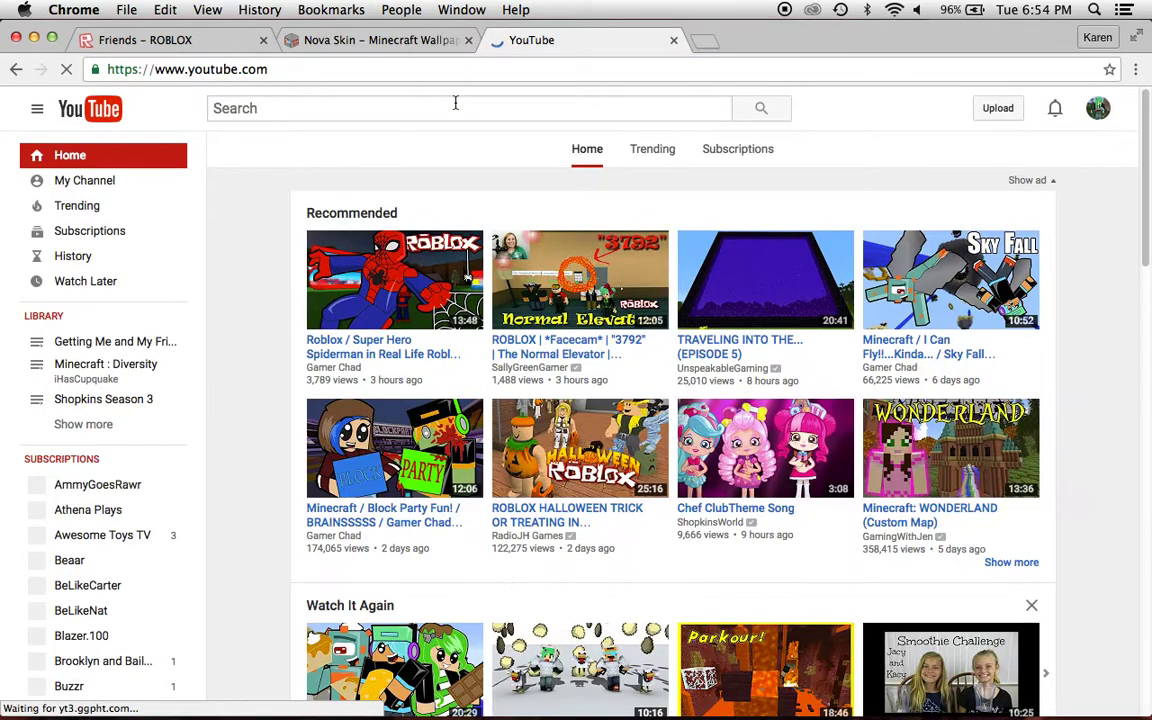
{"action": "left_click", "coordinate": [117, 188]}
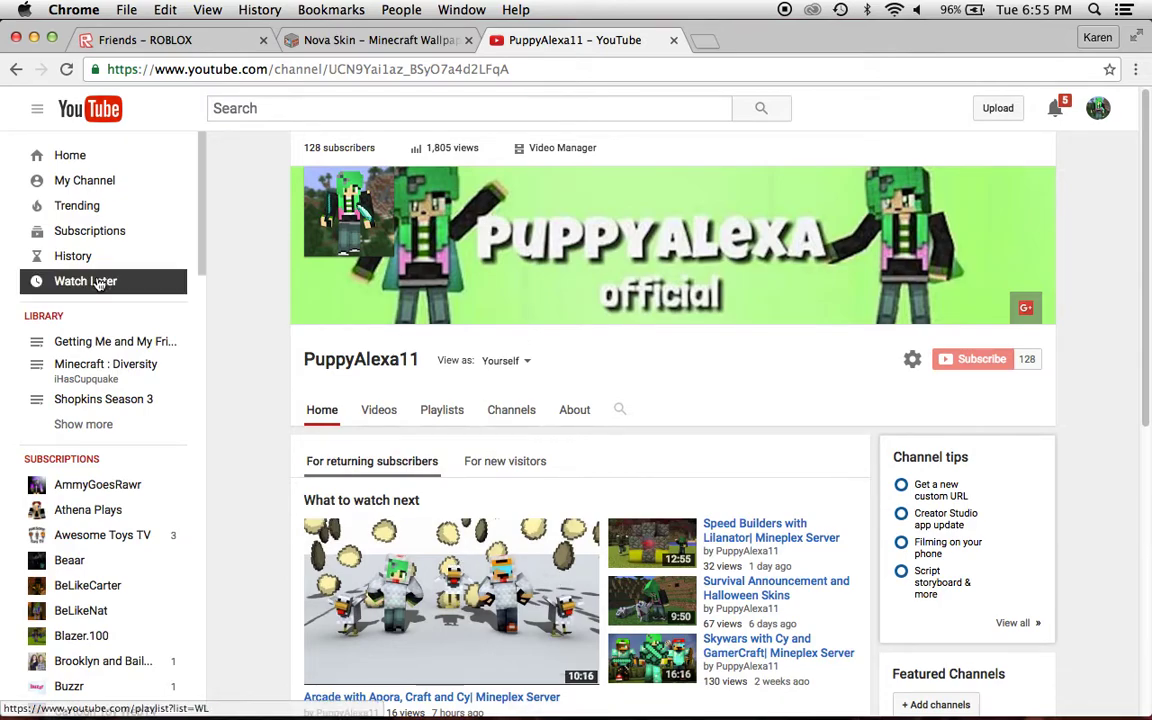
{"action": "left_click", "coordinate": [588, 149]}
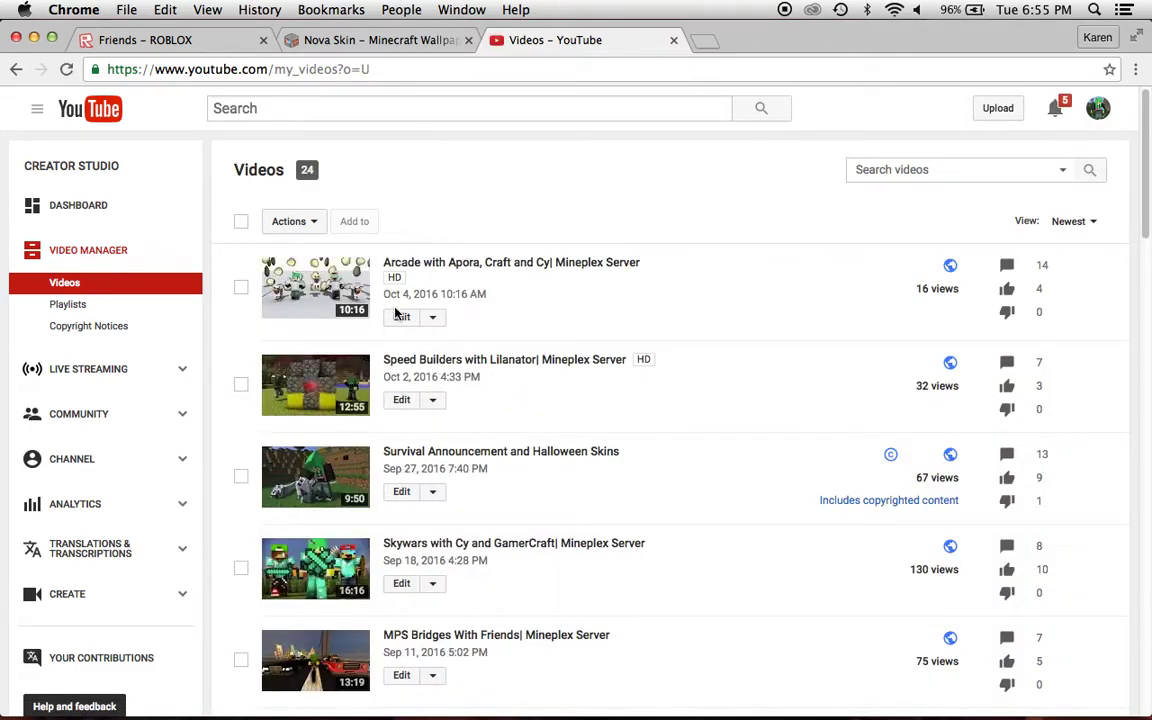
Step: Edit the first listed video, the Mineplex Server Arcade video, to reach its thumbnail options
{"action": "left_click", "coordinate": [402, 316]}
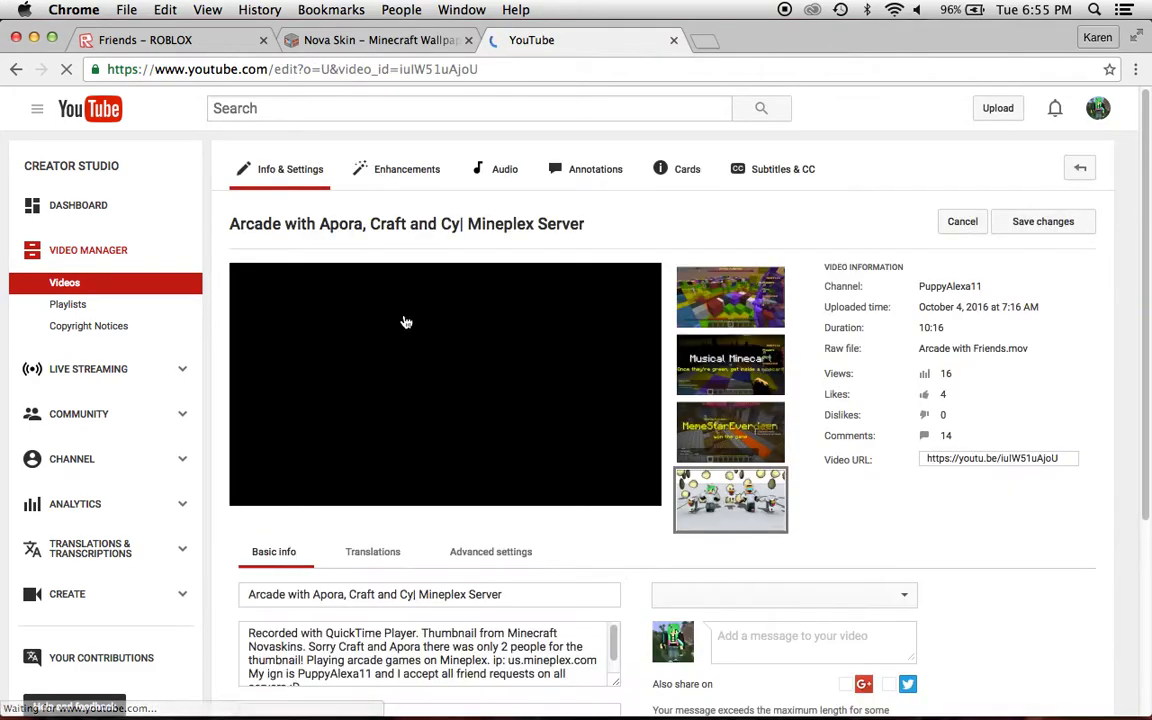
{"action": "mouse_move", "coordinate": [745, 495]}
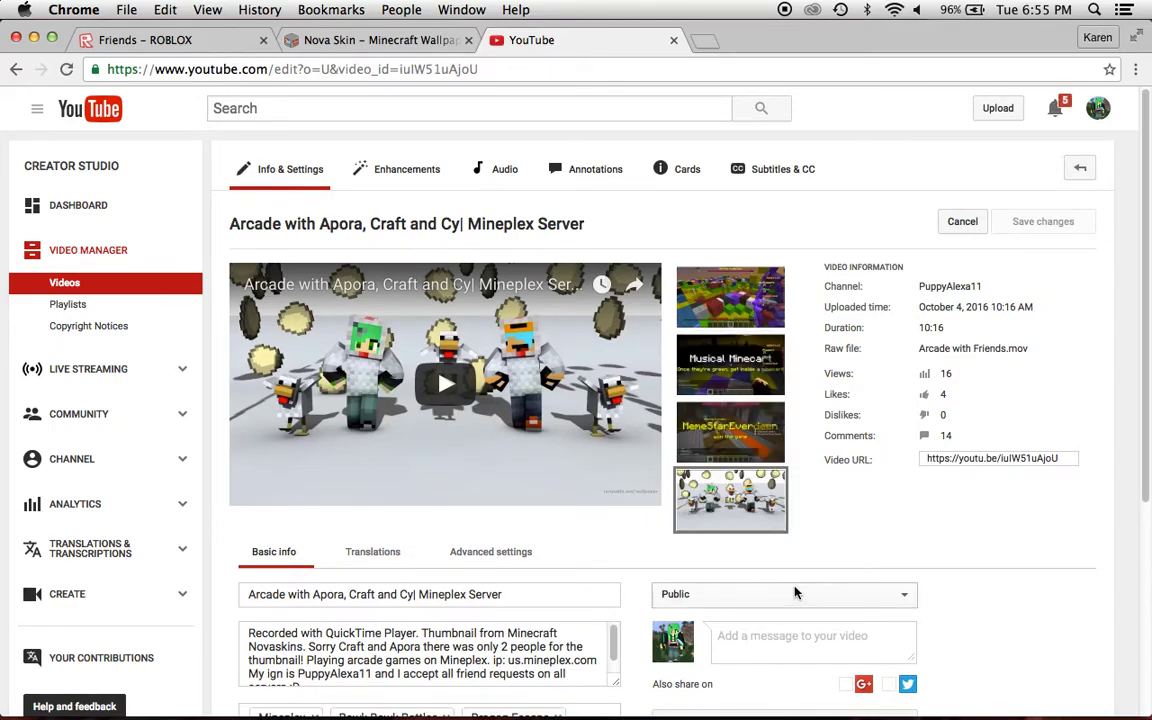
{"action": "mouse_move", "coordinate": [752, 457]}
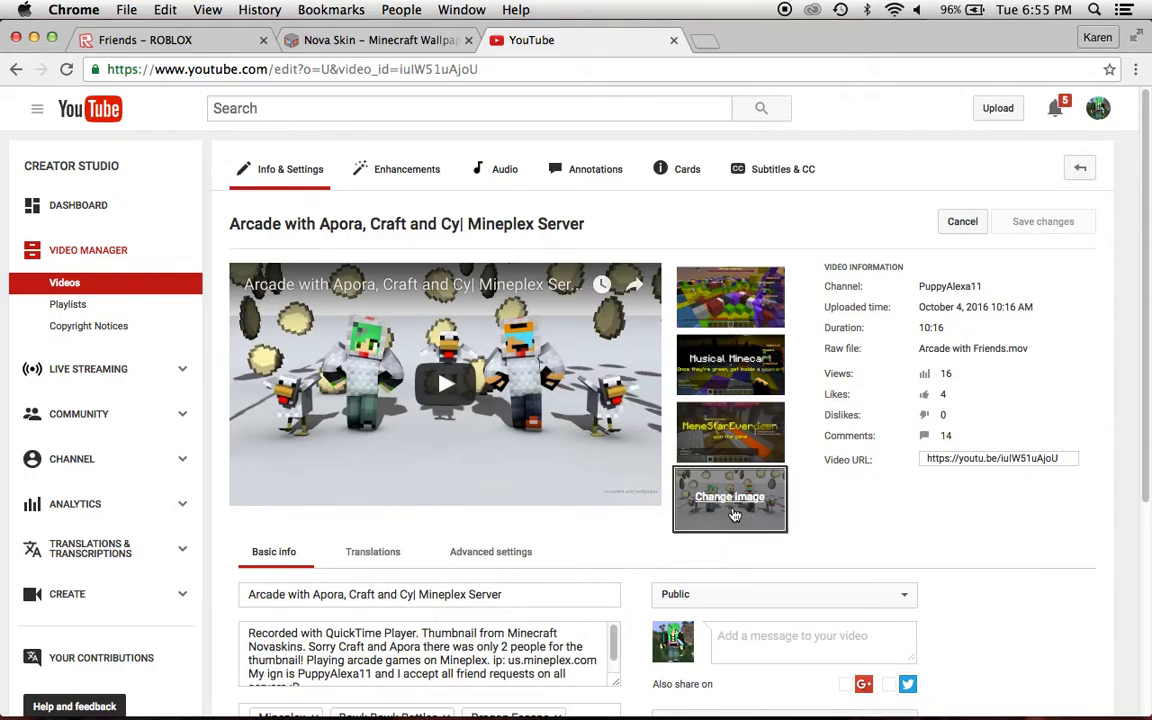
Step: Upload Thumbnail Tutorial.png as the custom thumbnail, then cancel and leave without saving
{"action": "left_click", "coordinate": [726, 518]}
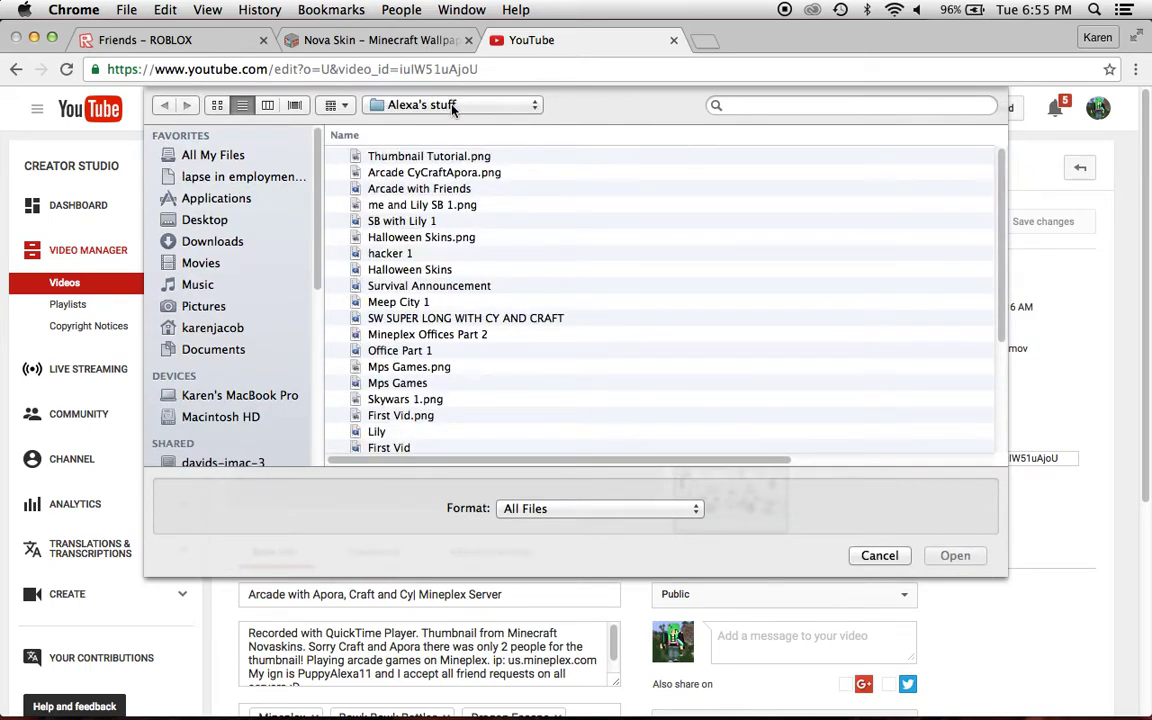
{"action": "left_click", "coordinate": [499, 158]}
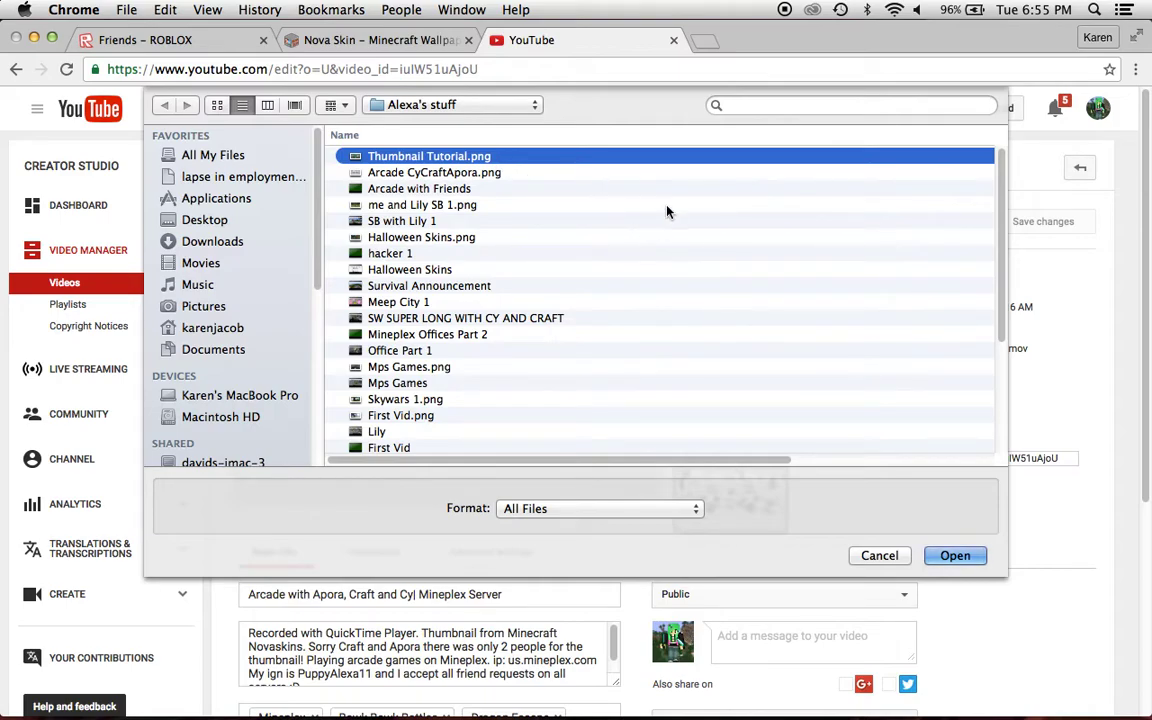
{"action": "left_click", "coordinate": [955, 556]}
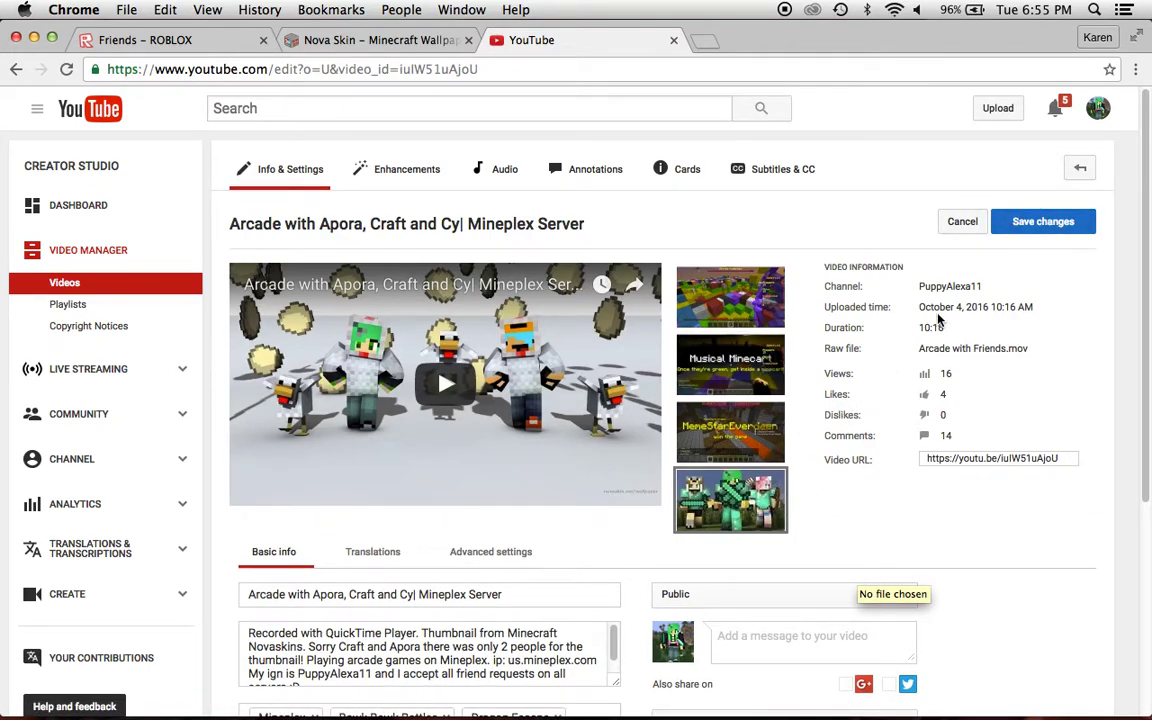
{"action": "left_click", "coordinate": [953, 223]}
{"action": "left_click", "coordinate": [710, 271]}
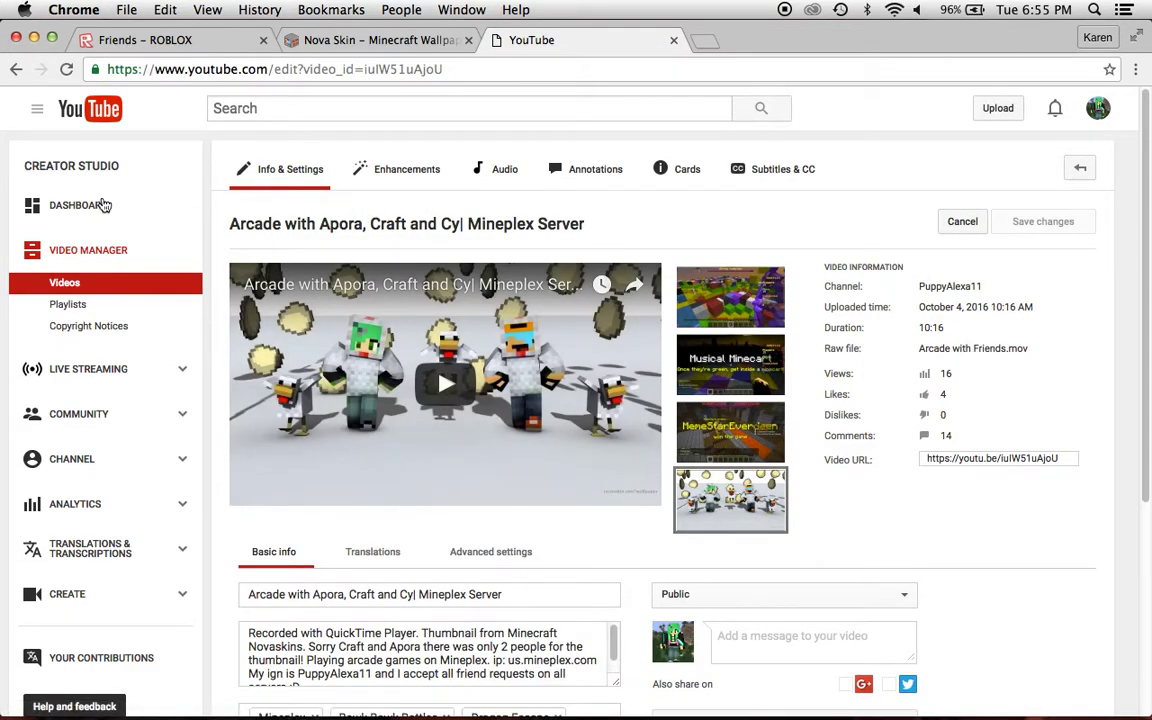
Step: Go to My Channel from the guide menu and open its uploaded videos list
{"action": "left_click", "coordinate": [37, 108]}
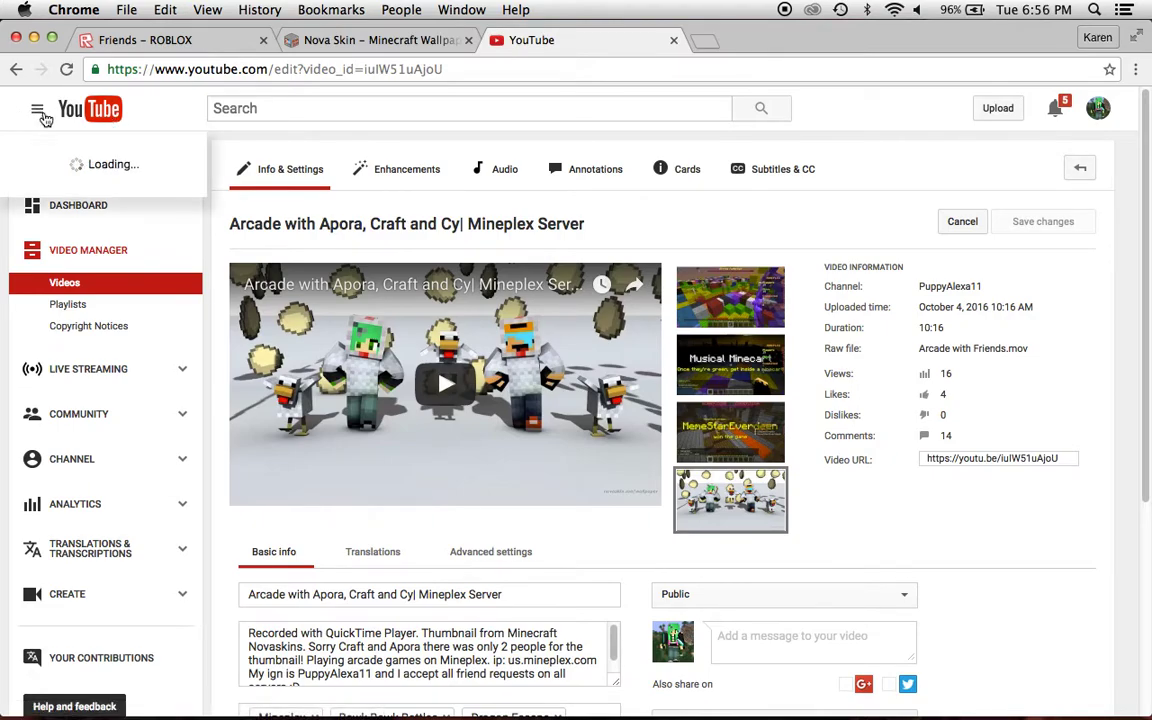
{"action": "left_click", "coordinate": [105, 190]}
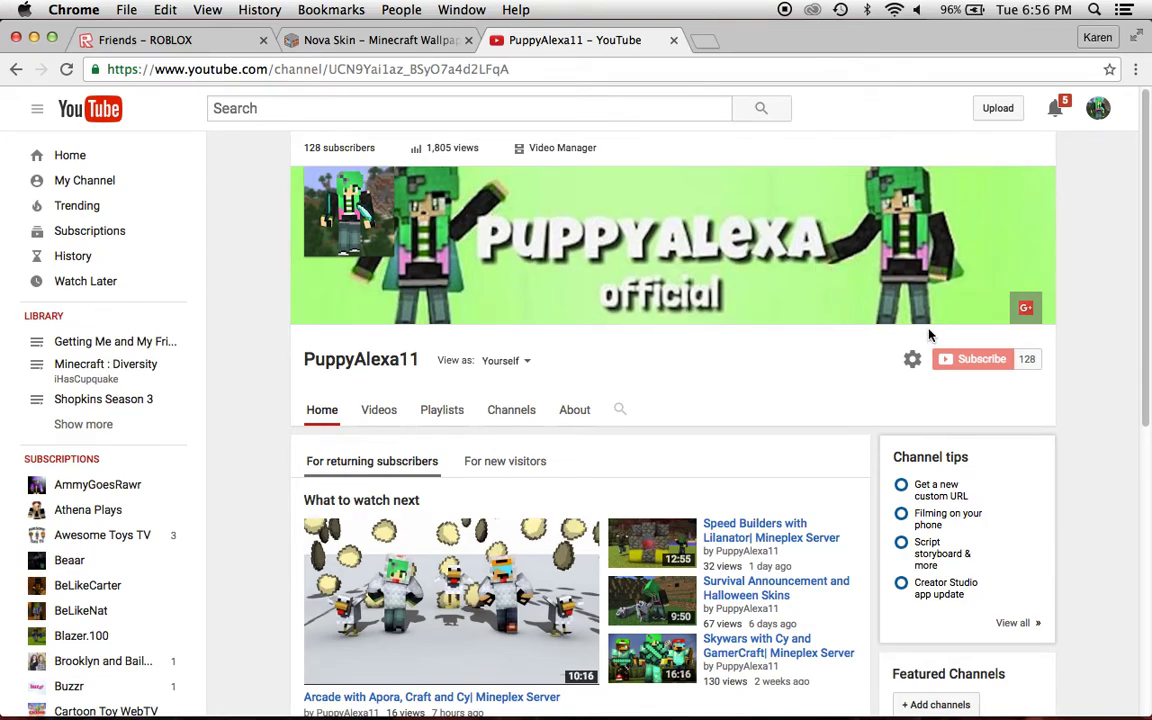
{"action": "left_click", "coordinate": [555, 146]}
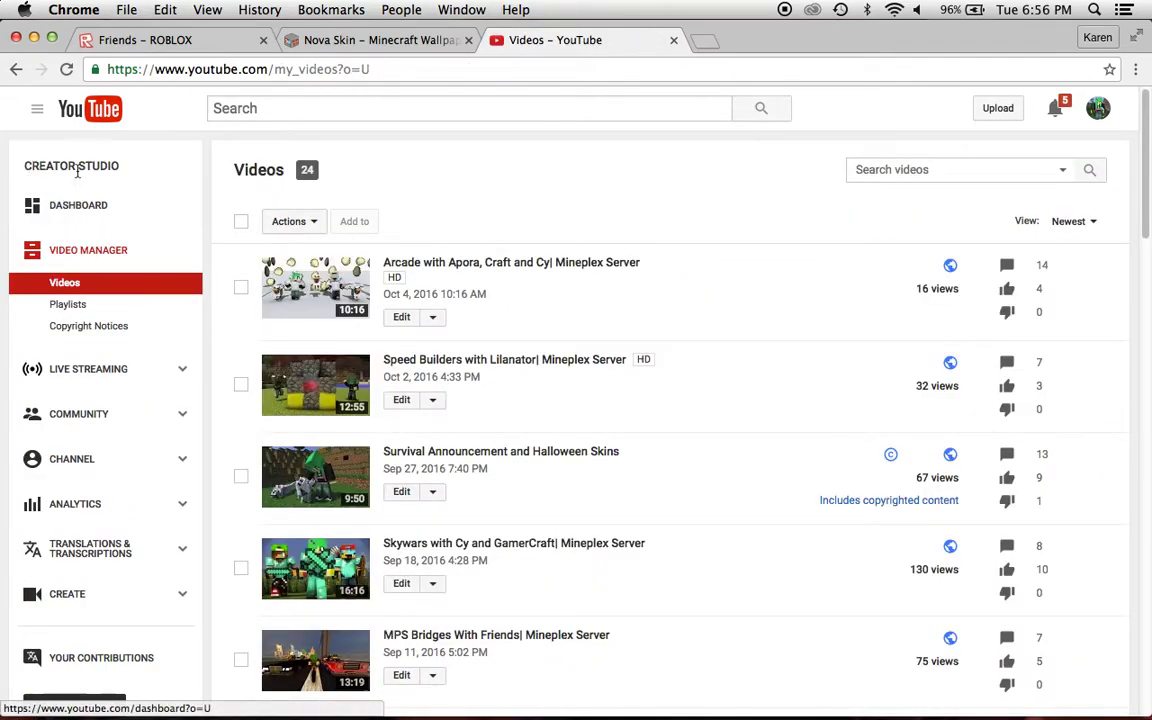
Step: Open the channel's Status and Features page in Creator Studio
{"action": "left_click", "coordinate": [37, 108]}
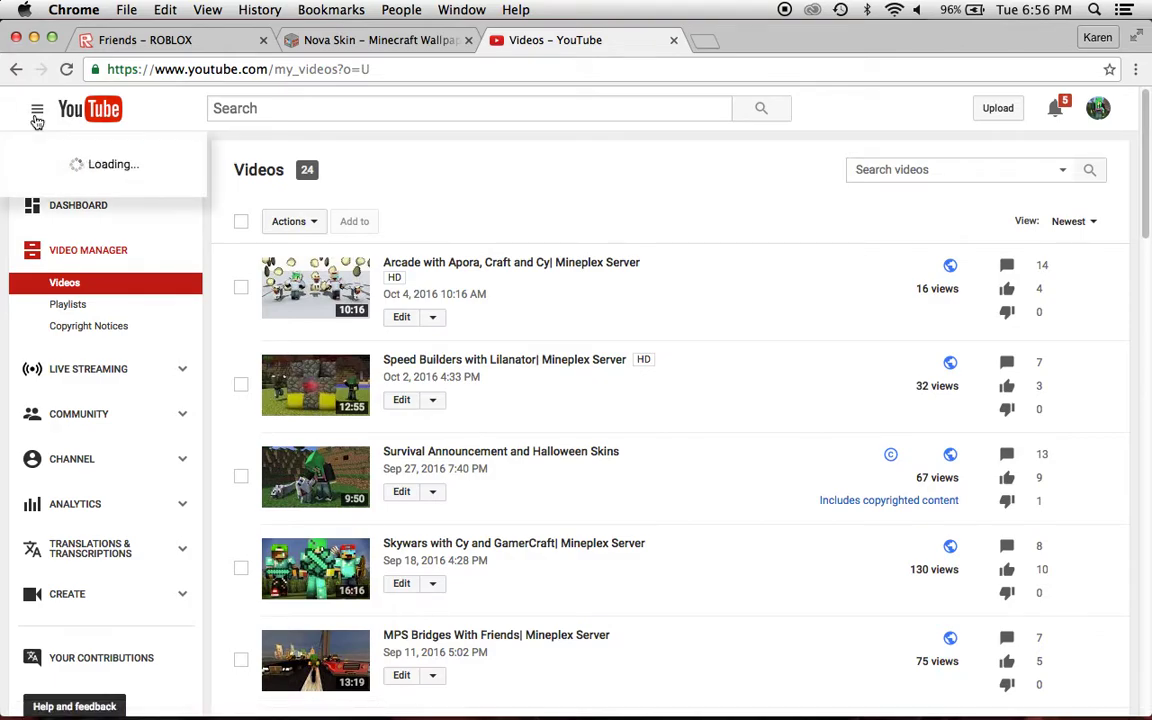
{"action": "left_click", "coordinate": [37, 108]}
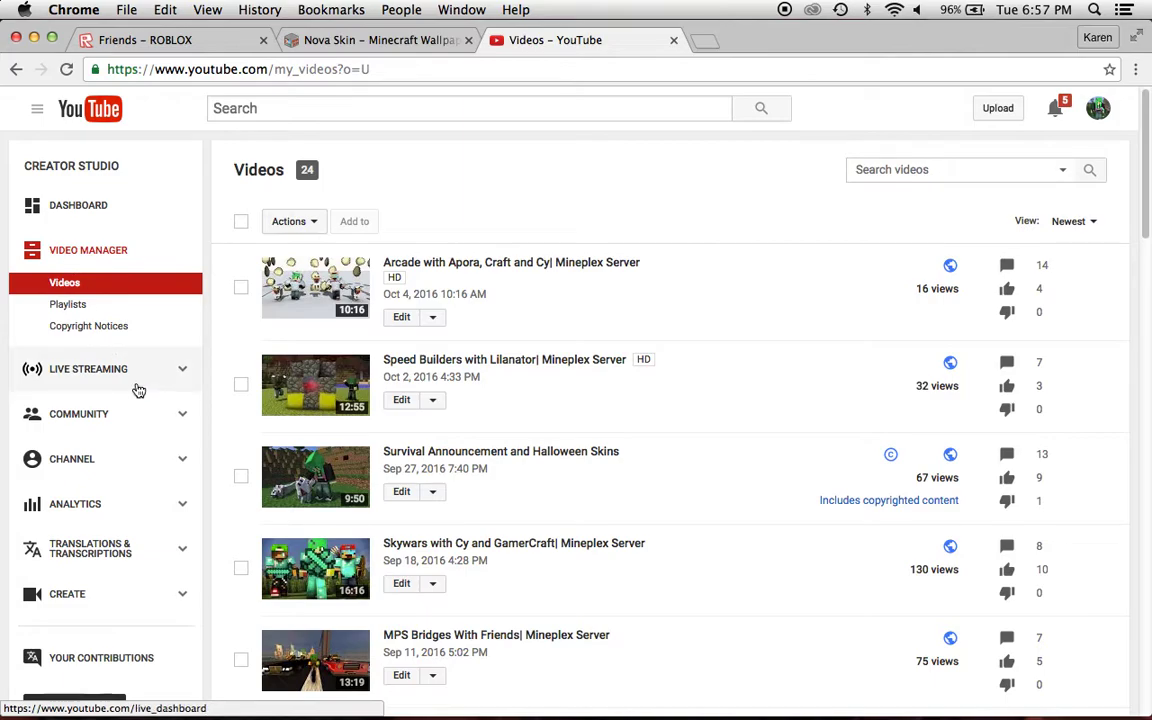
{"action": "left_click", "coordinate": [115, 457]}
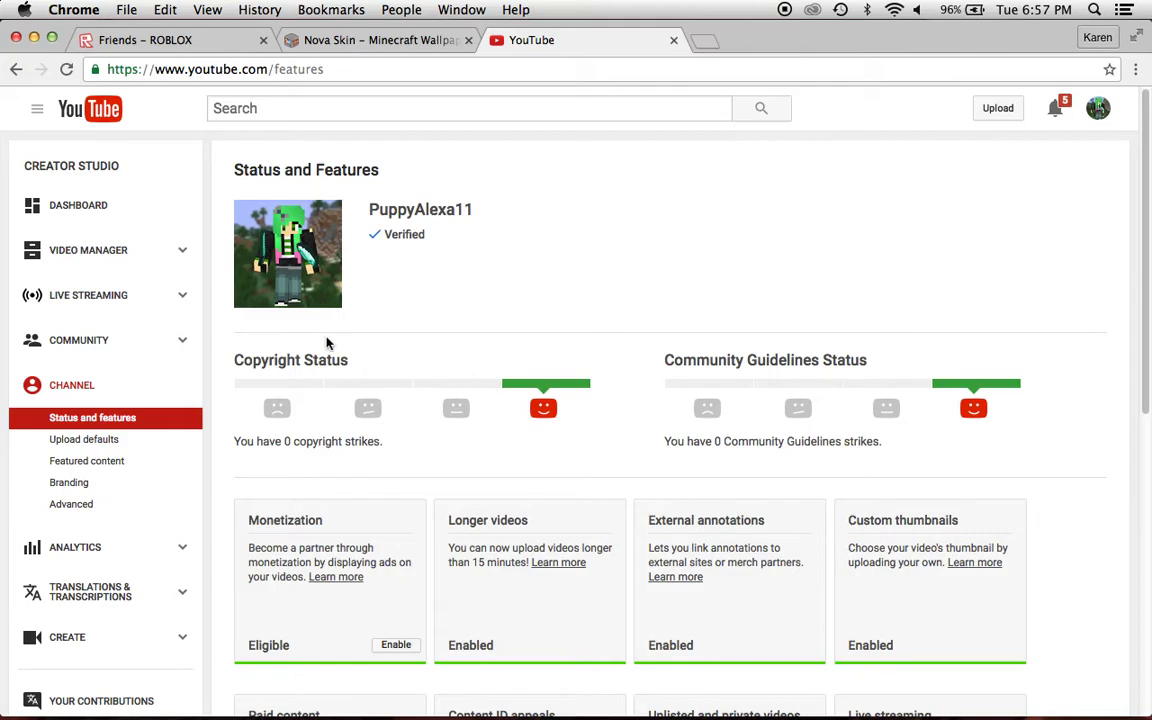
Step: Confirm on Status and Features that Custom thumbnails are enabled, glancing at notifications and the Nova Skin tab
{"action": "left_click_drag", "start_coordinate": [386, 232], "coordinate": [458, 232]}
{"action": "left_click", "coordinate": [405, 233]}
{"action": "left_click", "coordinate": [1050, 110]}
{"action": "left_click", "coordinate": [1055, 108]}
{"action": "left_click", "coordinate": [350, 40]}
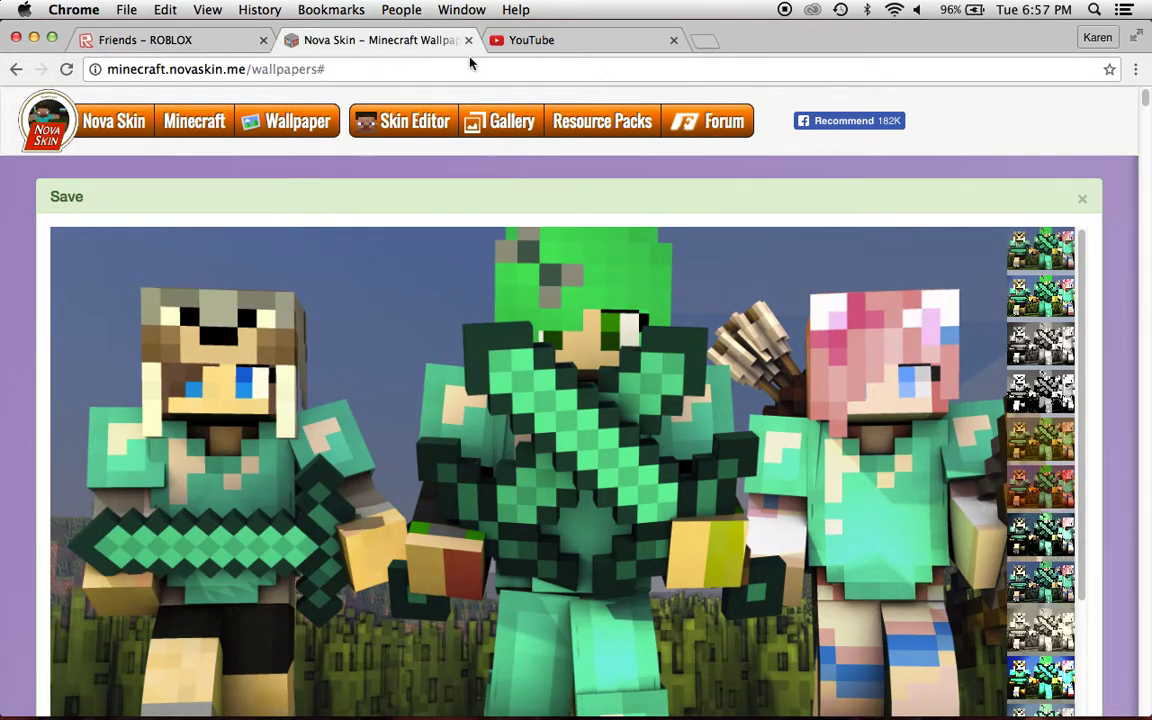
{"action": "left_click", "coordinate": [567, 40]}
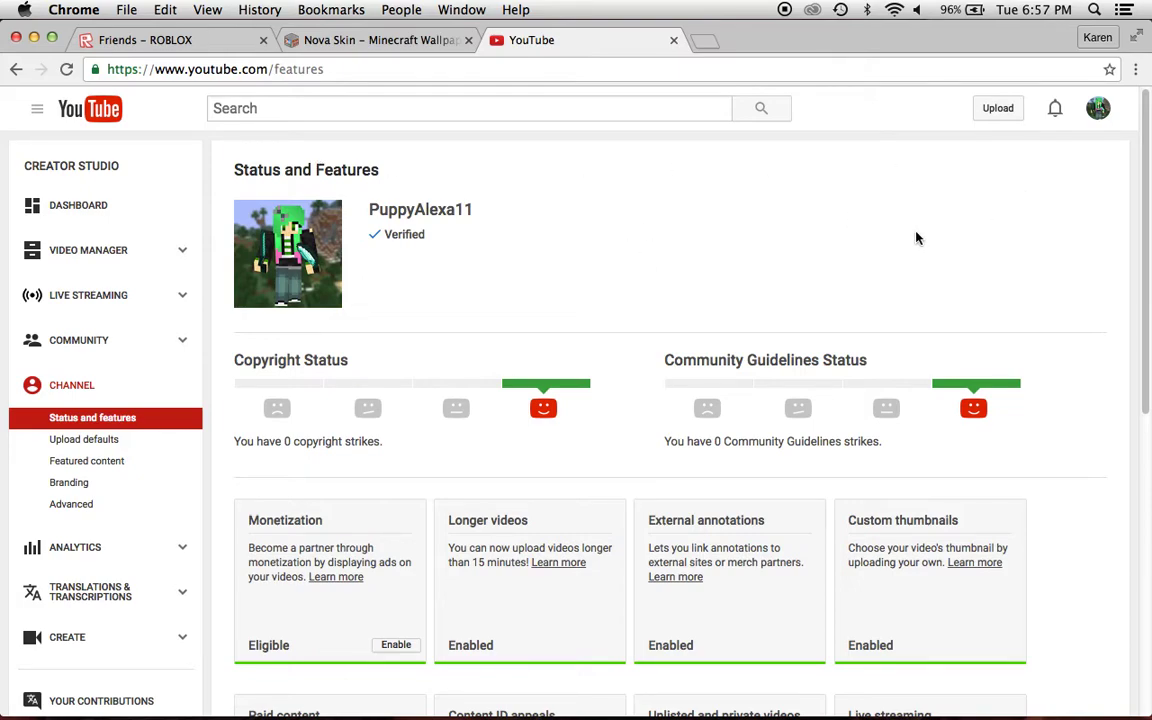